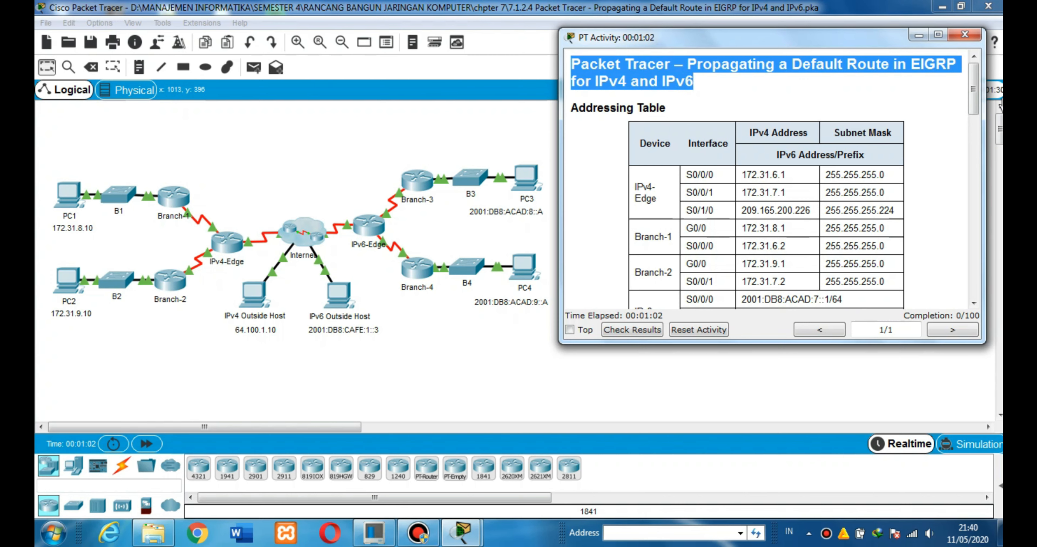
Read the activity's addressing table, scenario and the Part 1 instructions for propagating an IPv4 default route in EIGRP.
drag(974, 90, 974, 101)
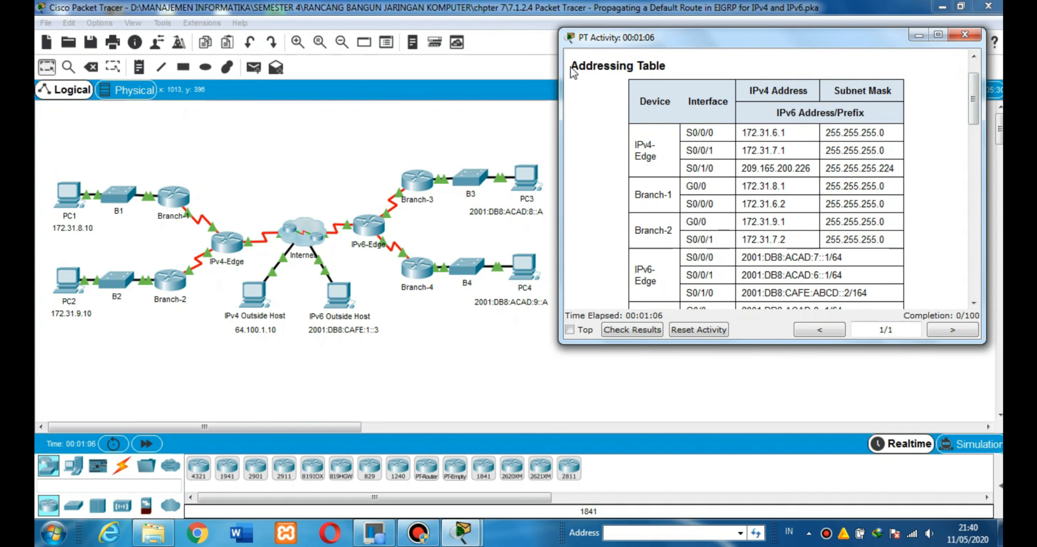
drag(973, 121, 978, 216)
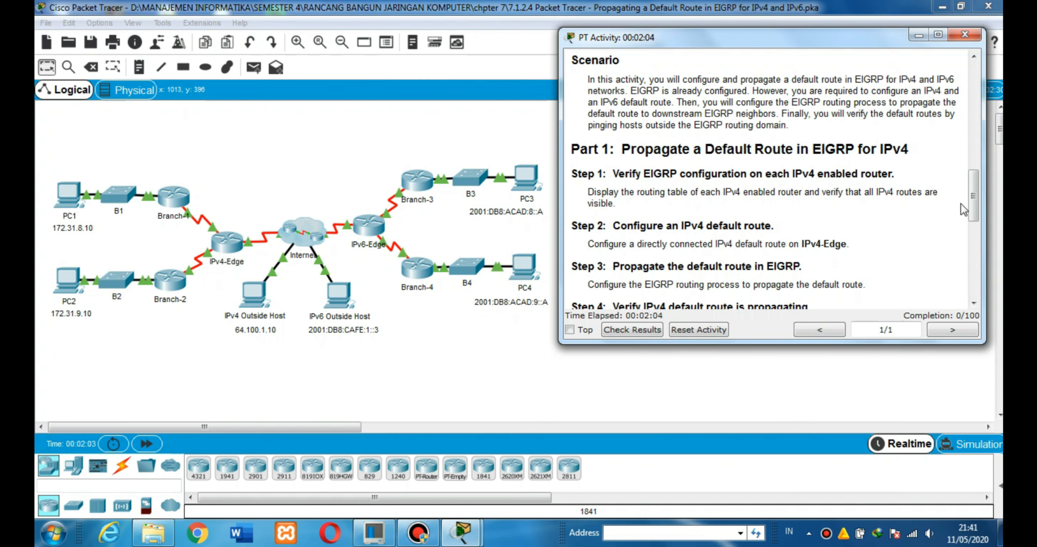
scroll(974, 214, down, 3)
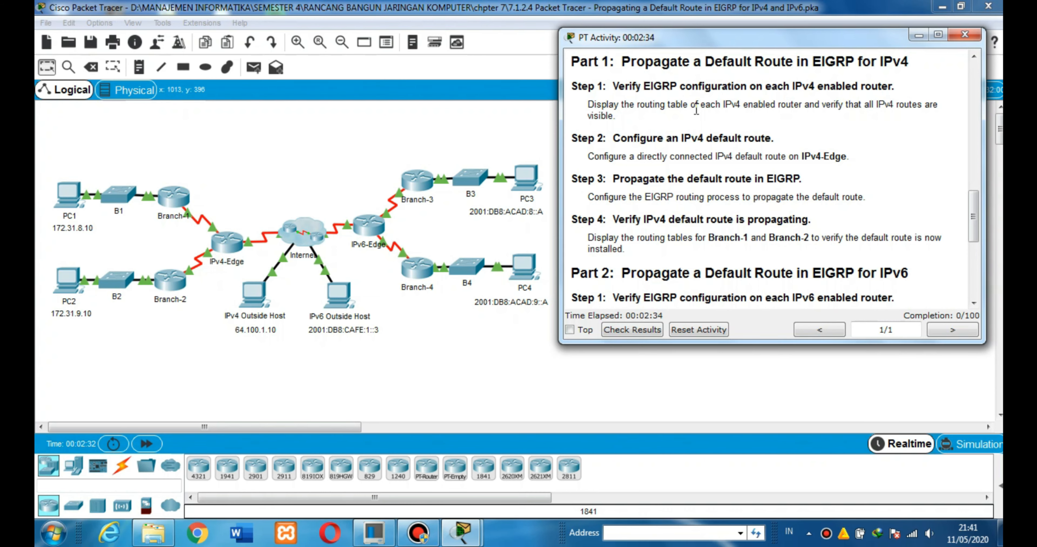
Arrange the network topology window and the PT Activity instructions side by side, with the instructions on the right half of the desktop.
click(493, 12)
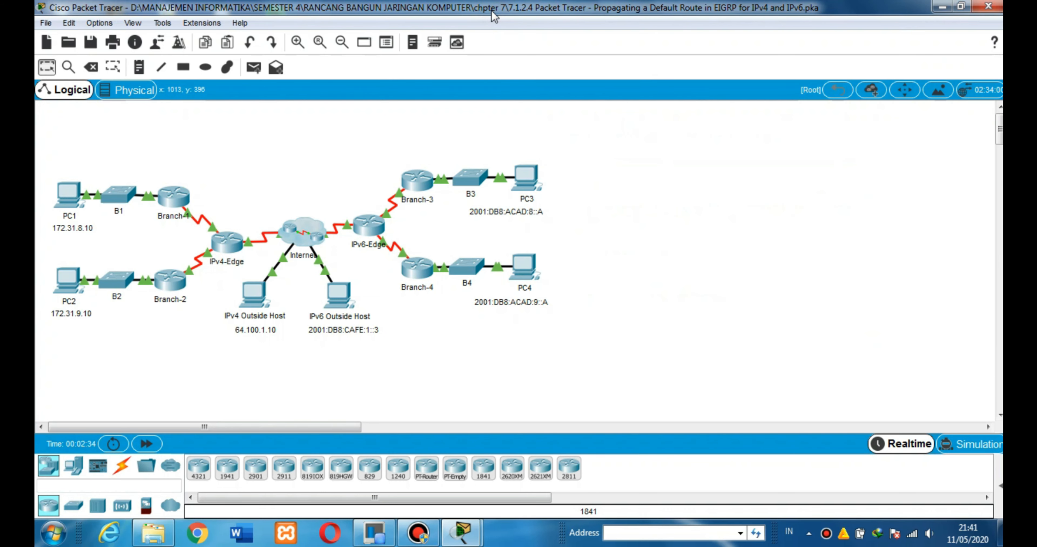
double_click(492, 13)
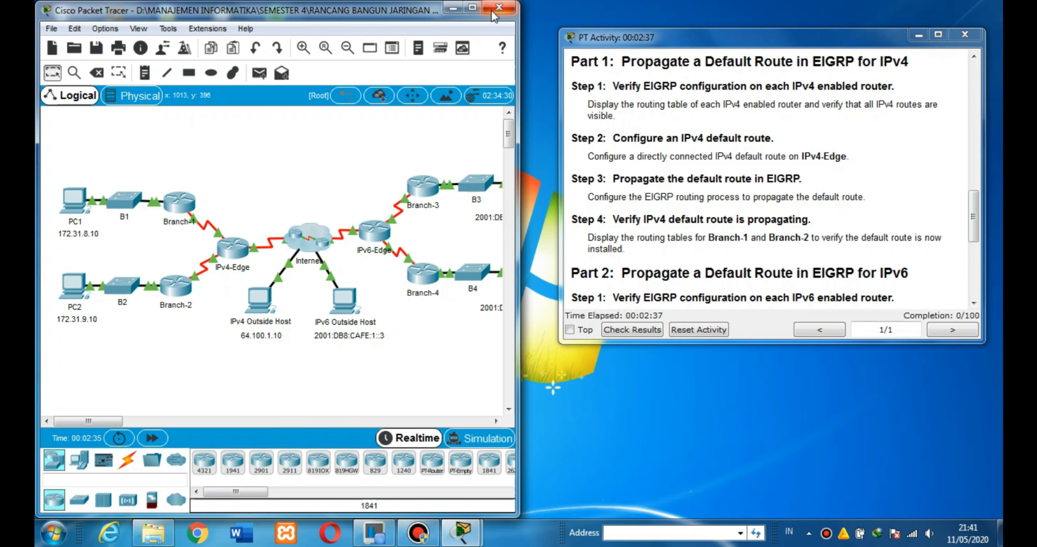
click(588, 42)
key(super+Right)
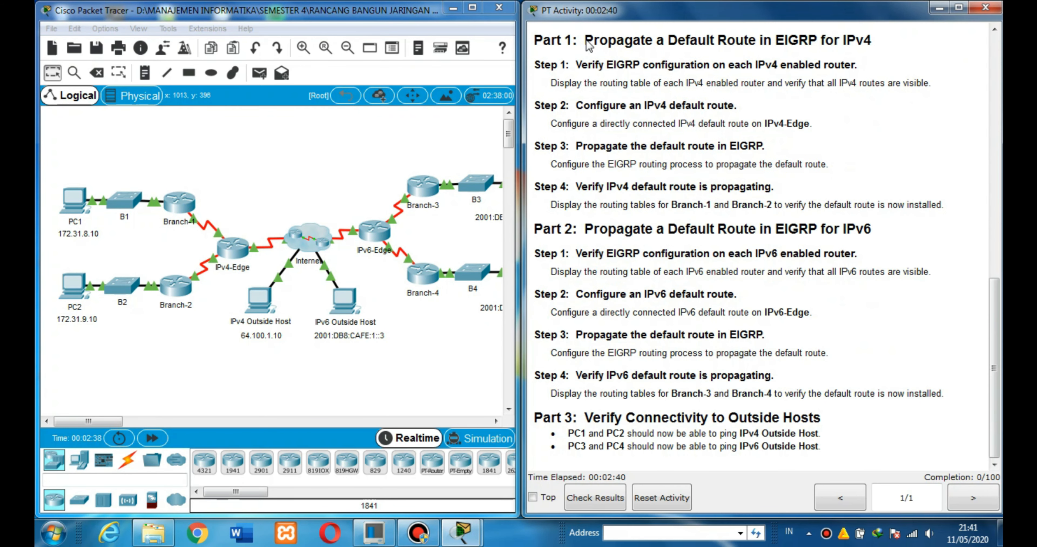
Open the Branch-1 router's command line and enter privileged EXEC mode.
click(184, 210)
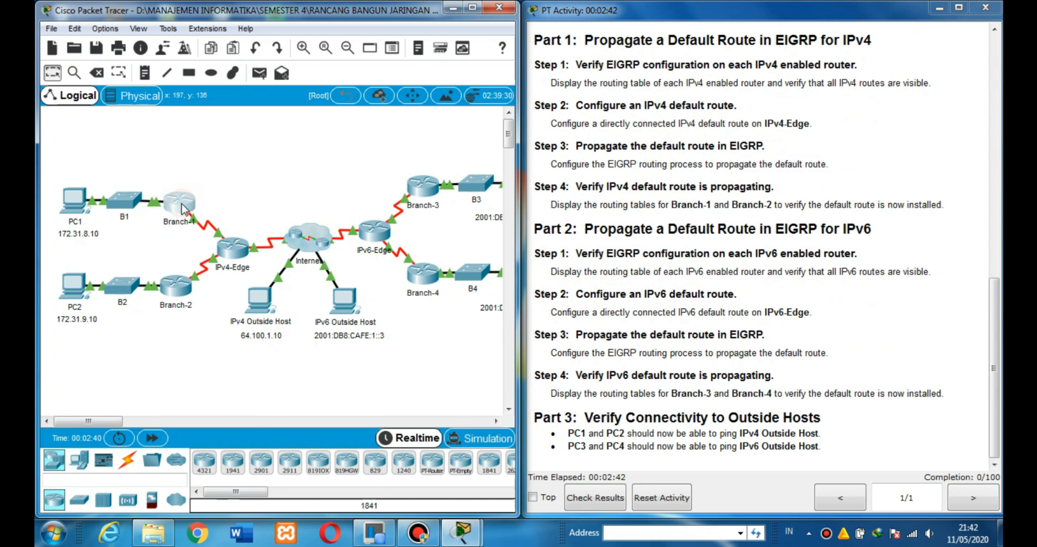
click(429, 94)
key(Return)
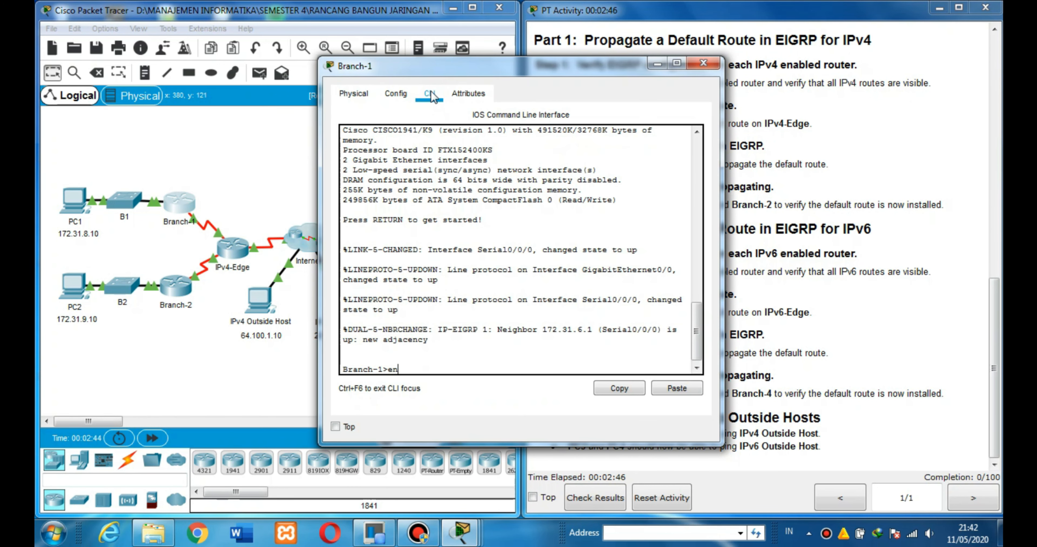
text(en)
key(Return)
Run show ip protocols on Branch-1, check its routing protocol and advertised network, and minimize the router window.
text(sho)
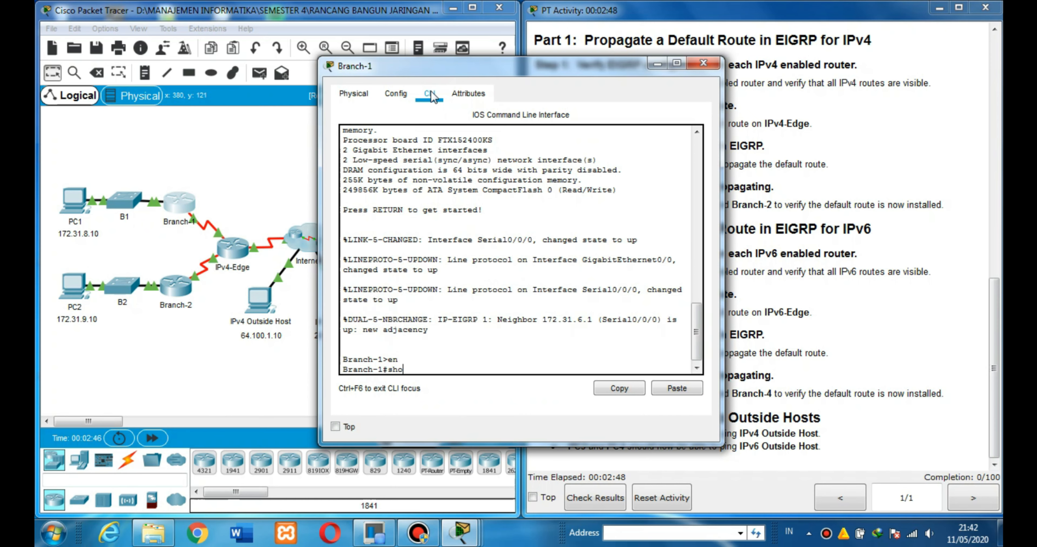
key(Tab)
text(ip)
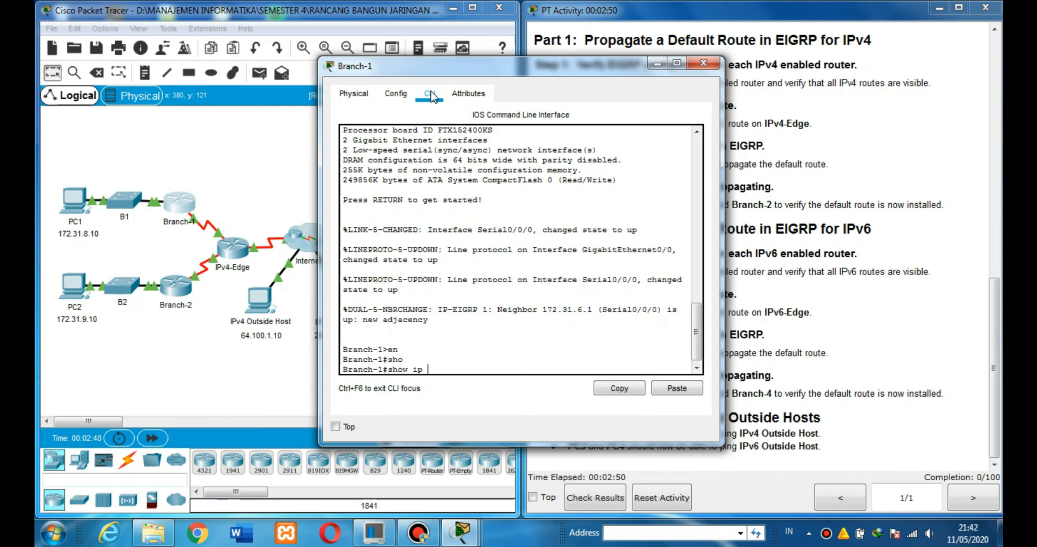
text( pro)
key(Tab)
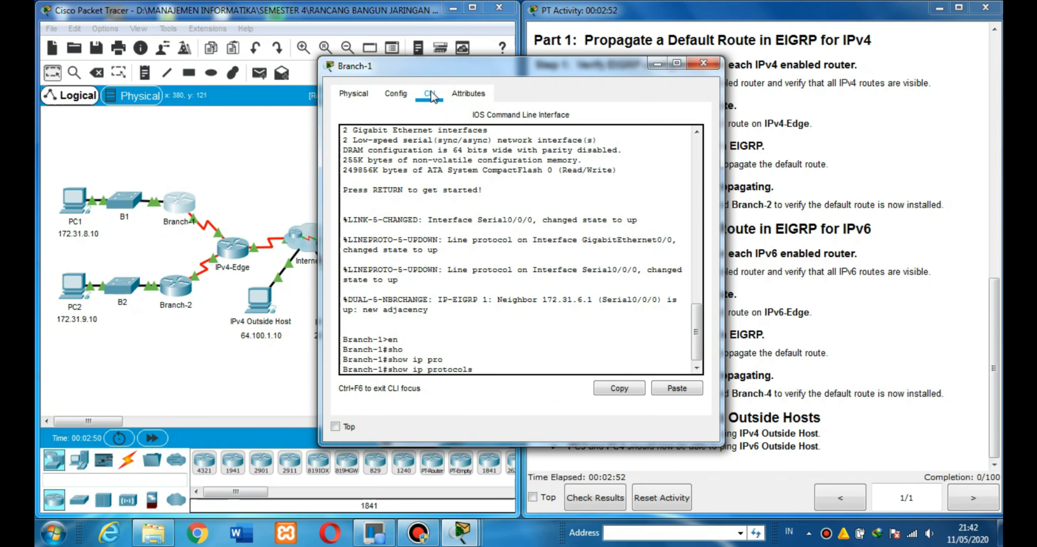
key(Return)
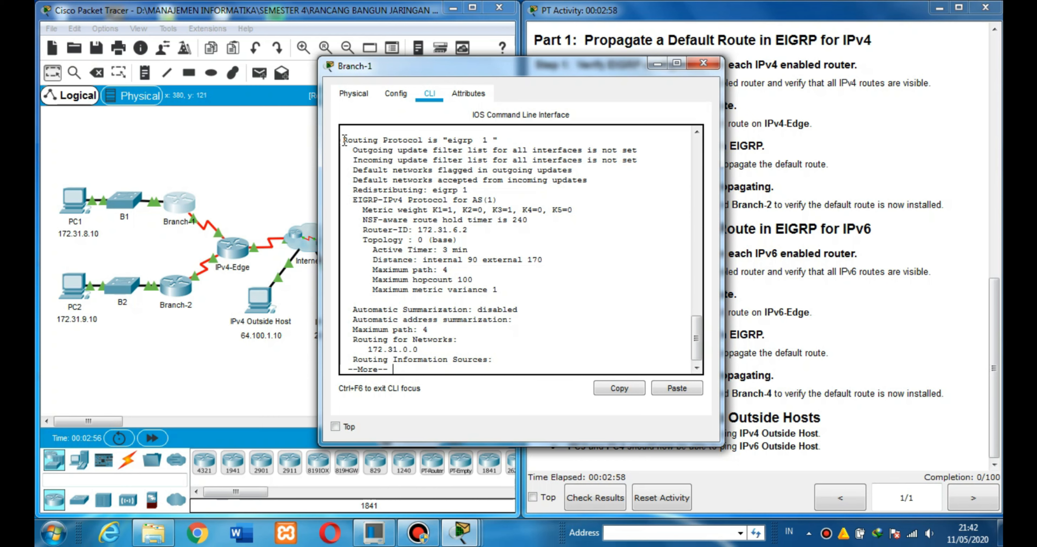
drag(345, 139, 502, 139)
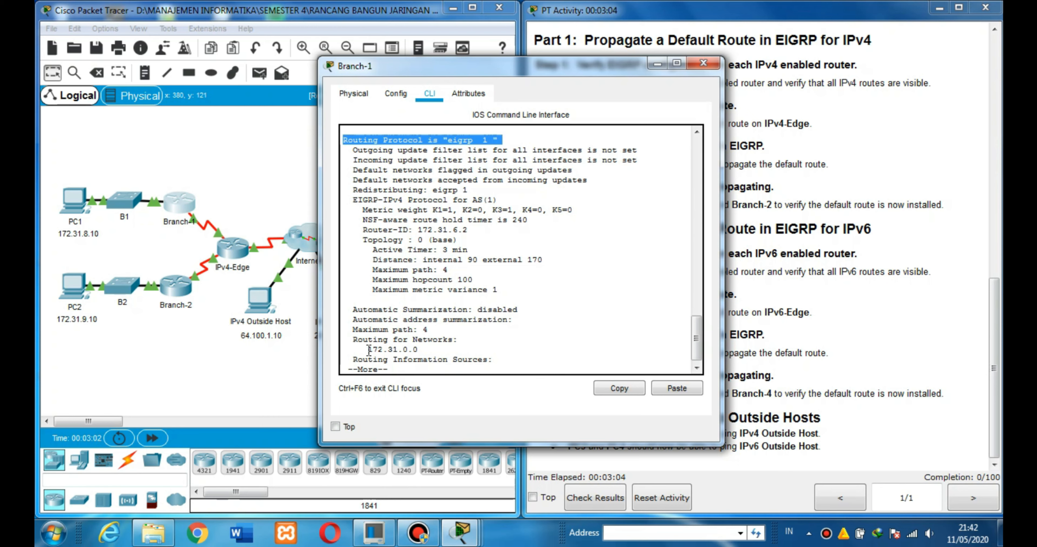
drag(369, 349, 419, 349)
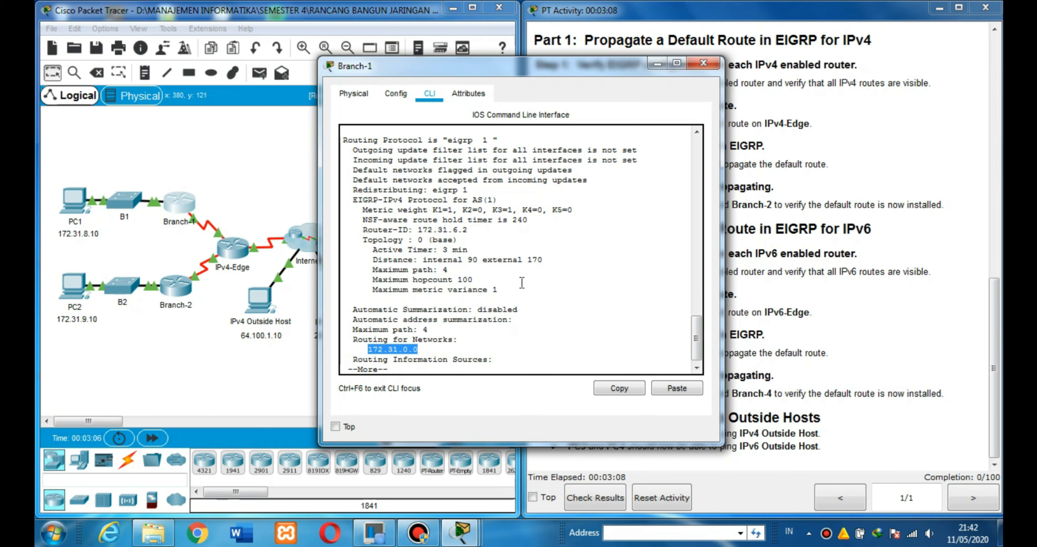
click(658, 64)
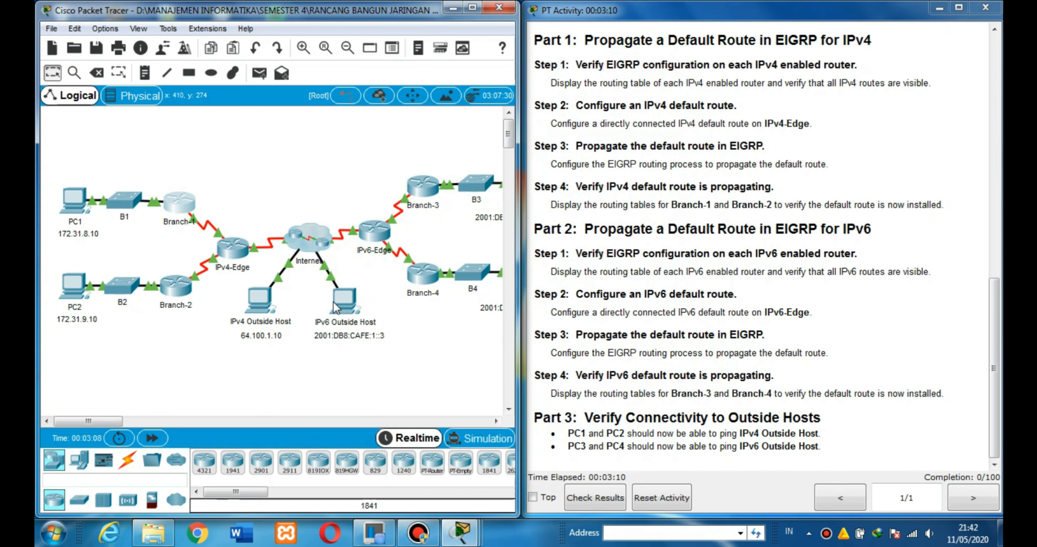
Open the Branch-2 router's command line and enter privileged EXEC mode.
click(176, 287)
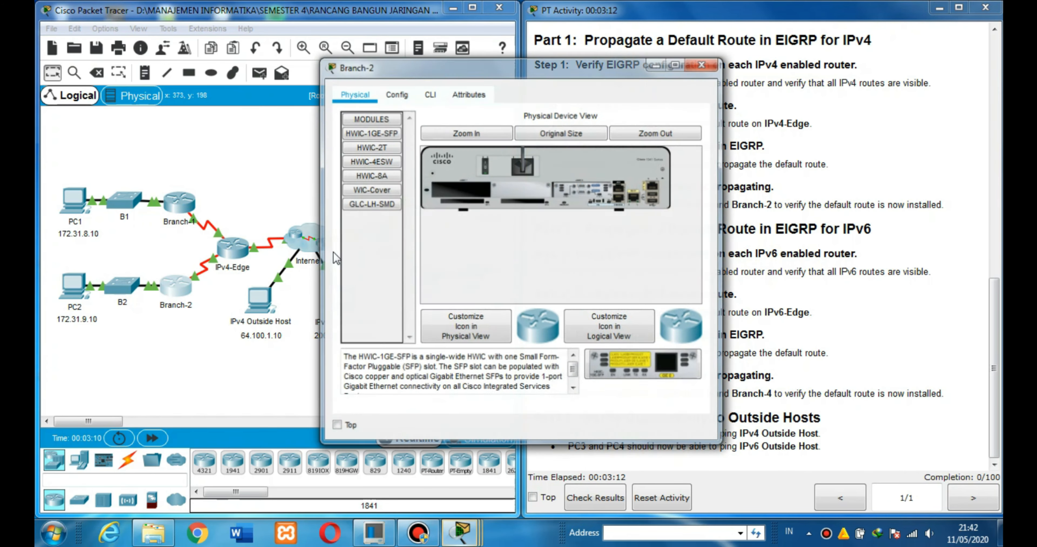
click(439, 97)
key(Return)
text(en)
key(Return)
Display Branch-2's routing protocol details with show ip protocols.
text(sho)
key(Tab)
text(ip)
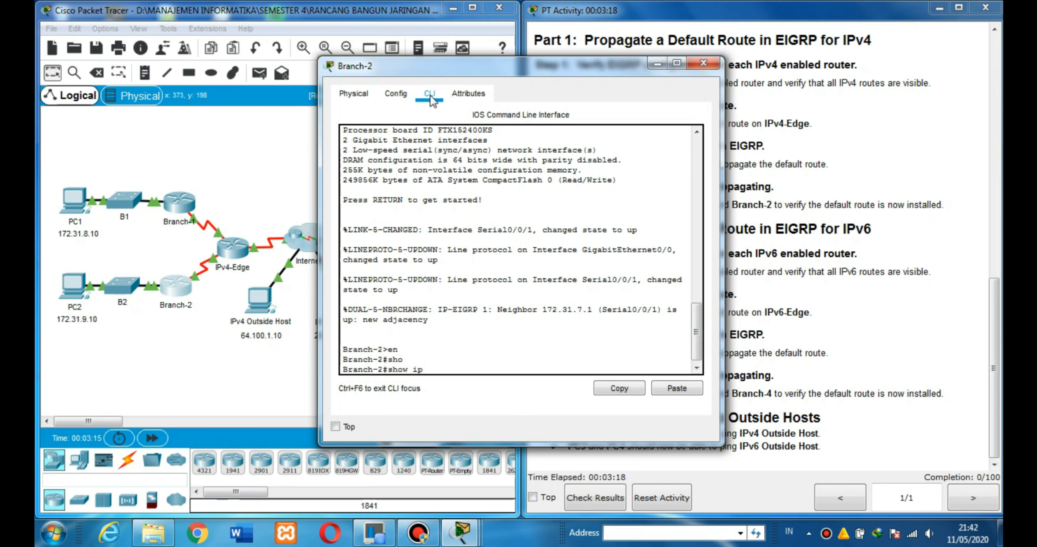
text( pro)
key(Tab)
key(Return)
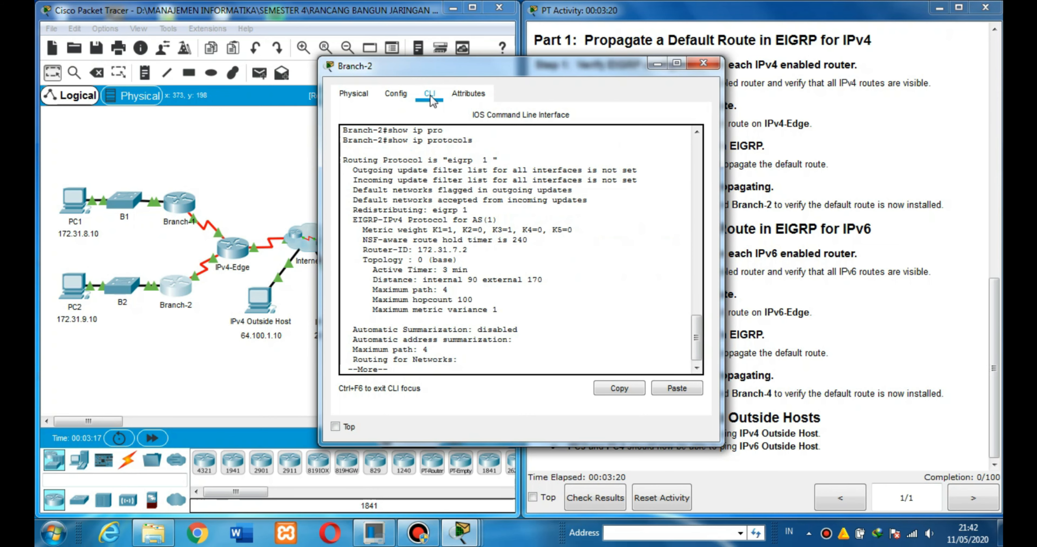
key(Return)
key(Return)
key(Return)
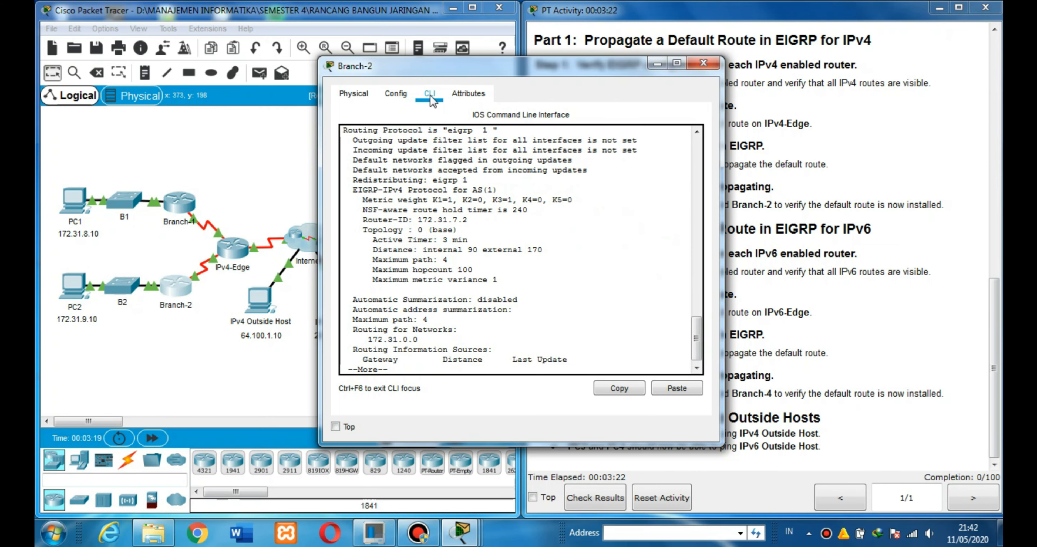
Check the routing protocol and advertised network in Branch-2's output, page through to the end, and minimize the router window.
drag(344, 132, 503, 188)
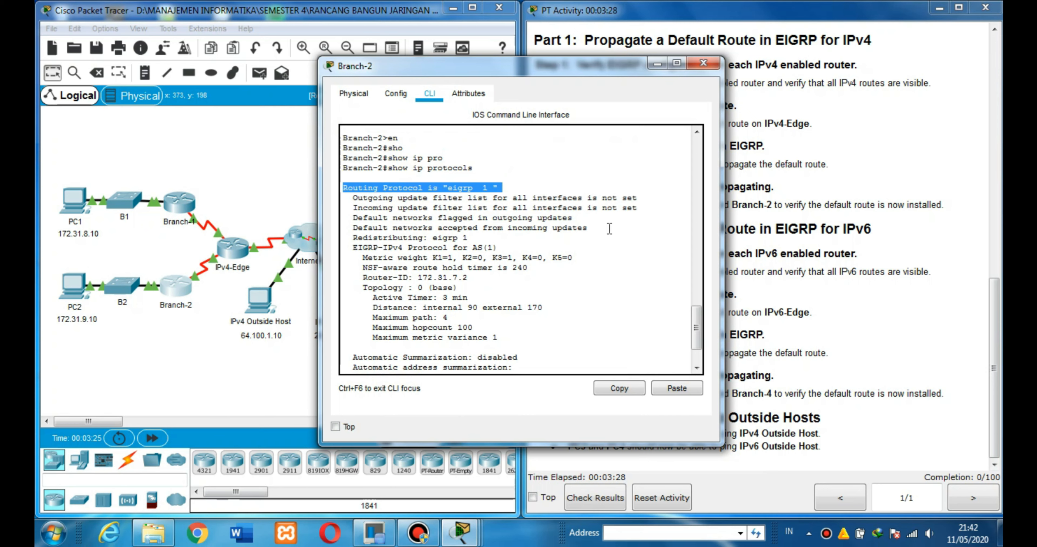
scroll(697, 328, down, 2)
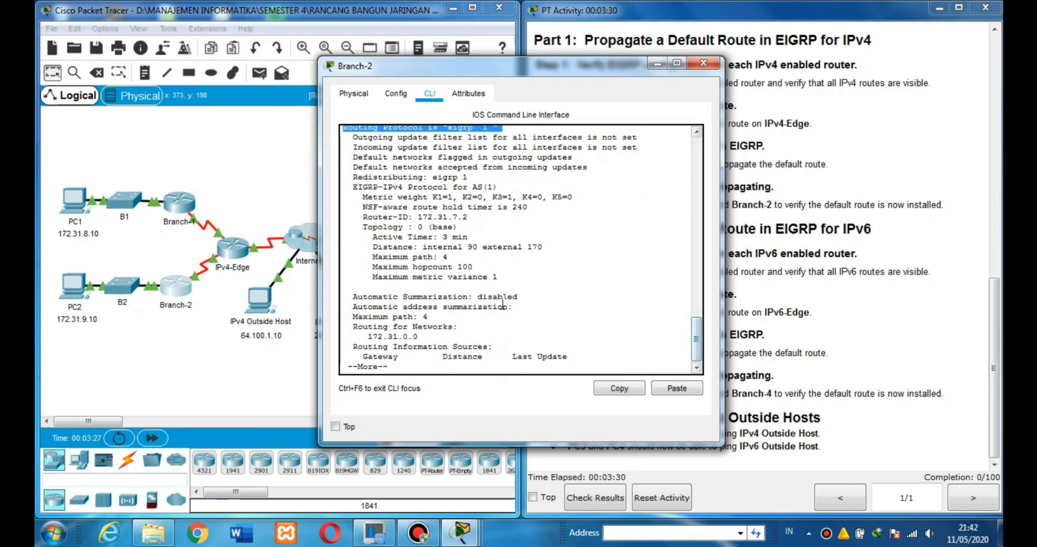
drag(369, 336, 419, 338)
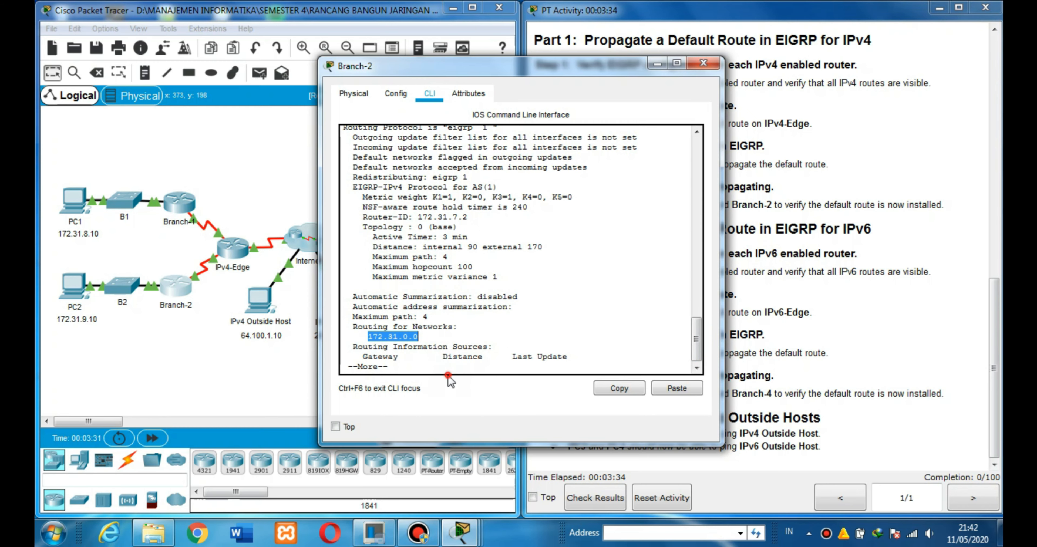
click(445, 367)
key(Return)
key(Return)
key(Return)
key(Return)
key(Return)
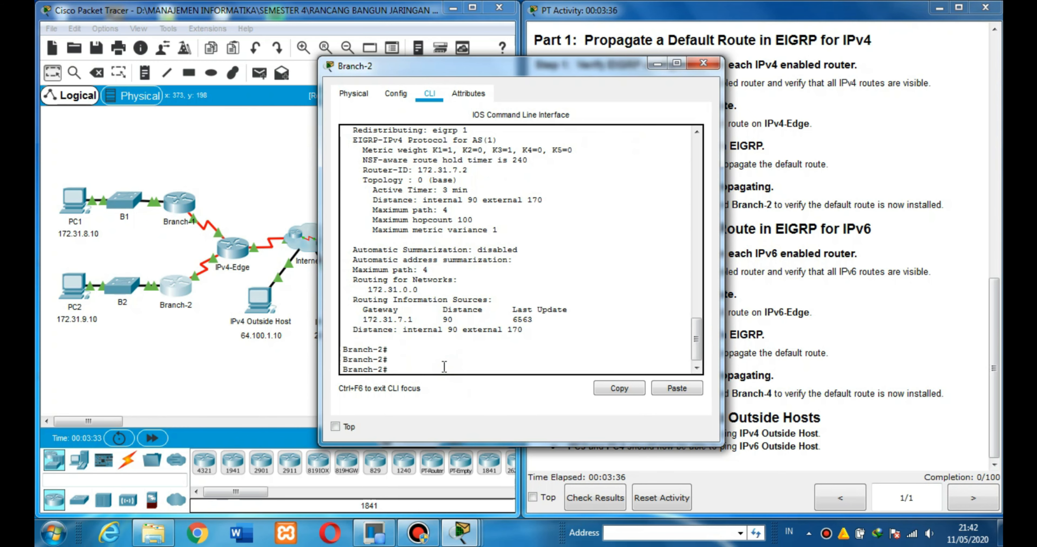
click(658, 64)
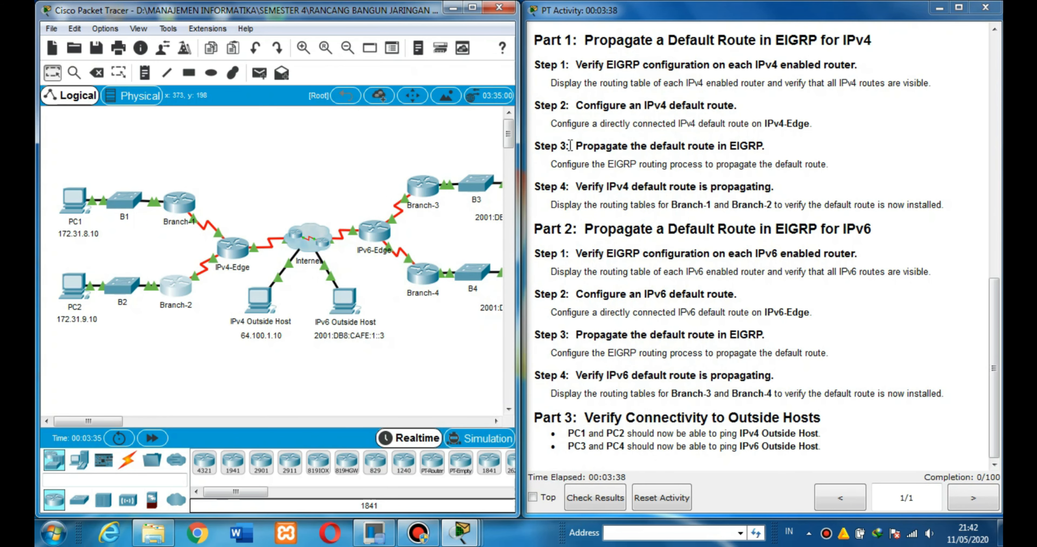
Open the IPv4-Edge router's command line and enter global configuration mode.
click(597, 17)
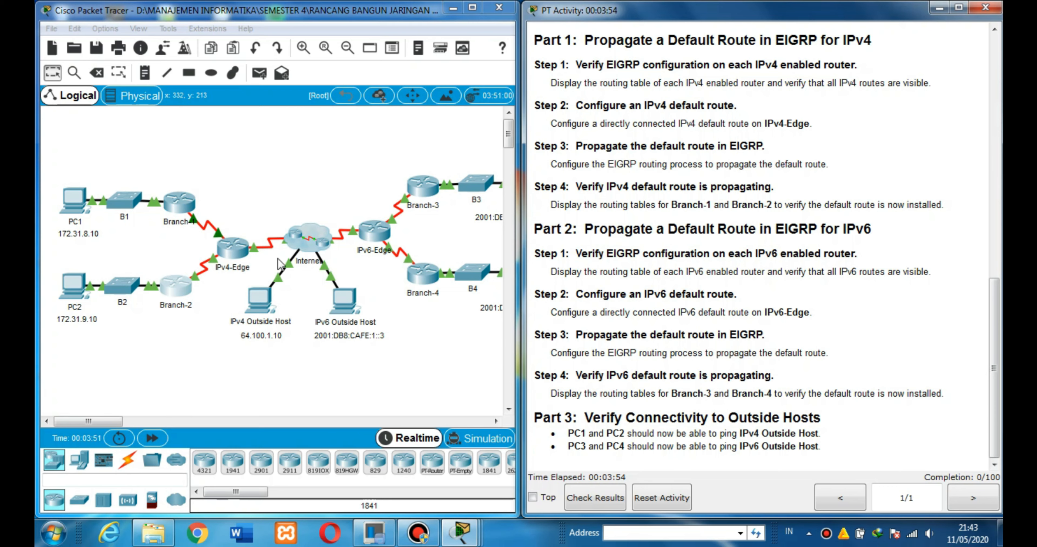
click(236, 253)
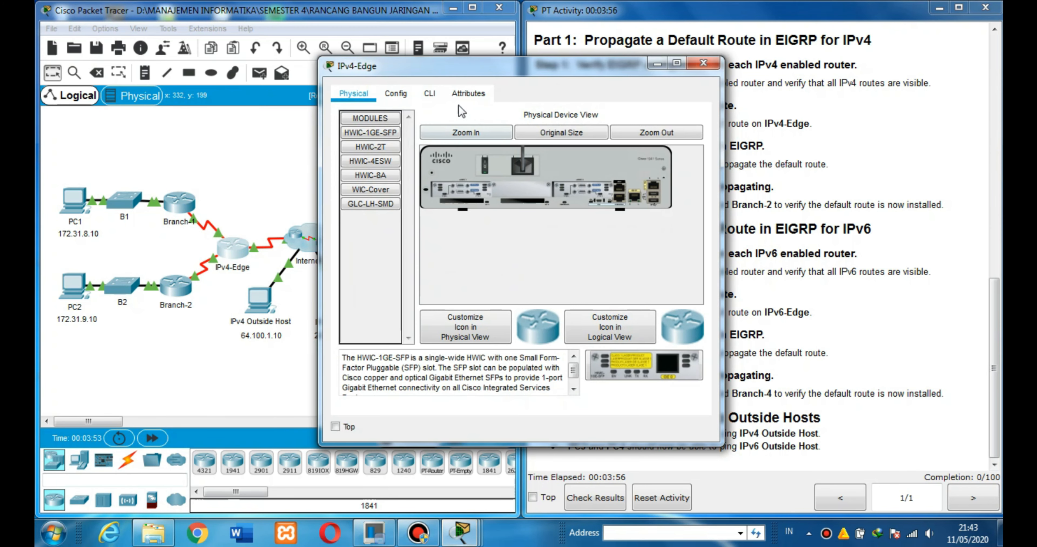
click(429, 97)
key(Return)
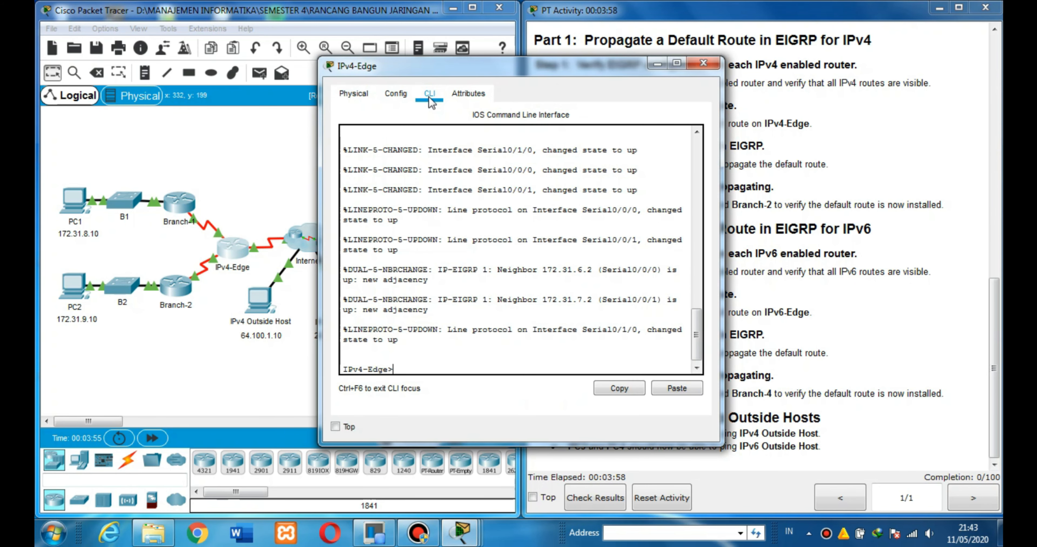
text(en)
key(Return)
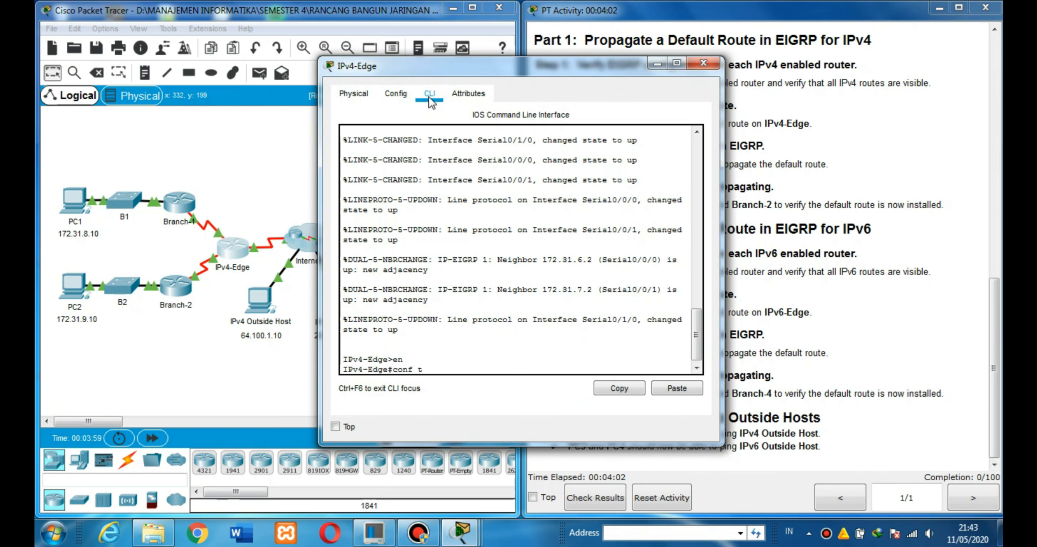
text(conf t)
key(Return)
Configure a directly connected IPv4 default route on IPv4-Edge with ip route 0.0.0.0 0.0.0.0 serial0/1/0, and minimize the router window.
text(ip rout)
key(Tab)
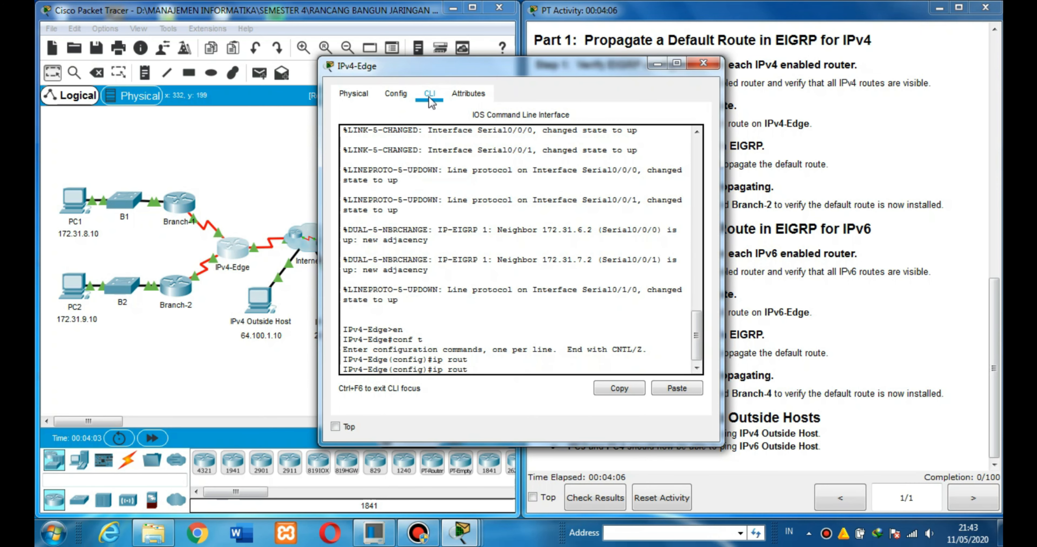
text(0.0.0.0 0.0.0.0 serial0)
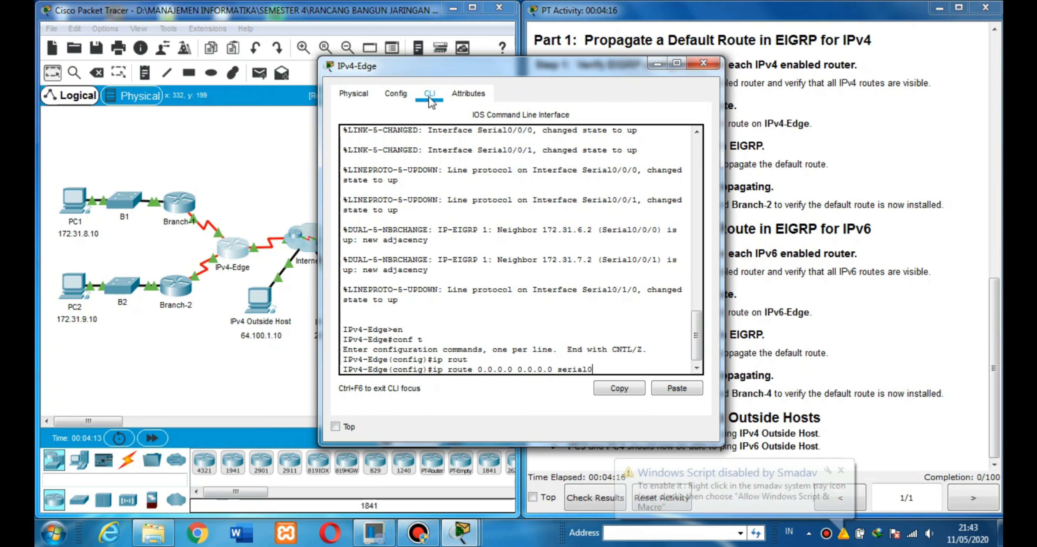
text(/1/0)
key(Return)
key(Return)
key(Return)
key(Return)
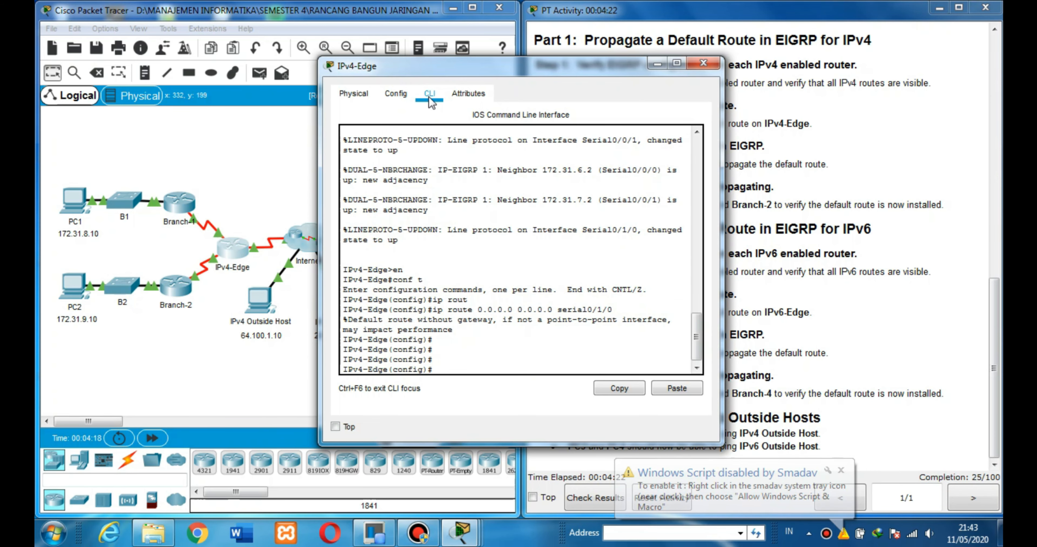
click(657, 64)
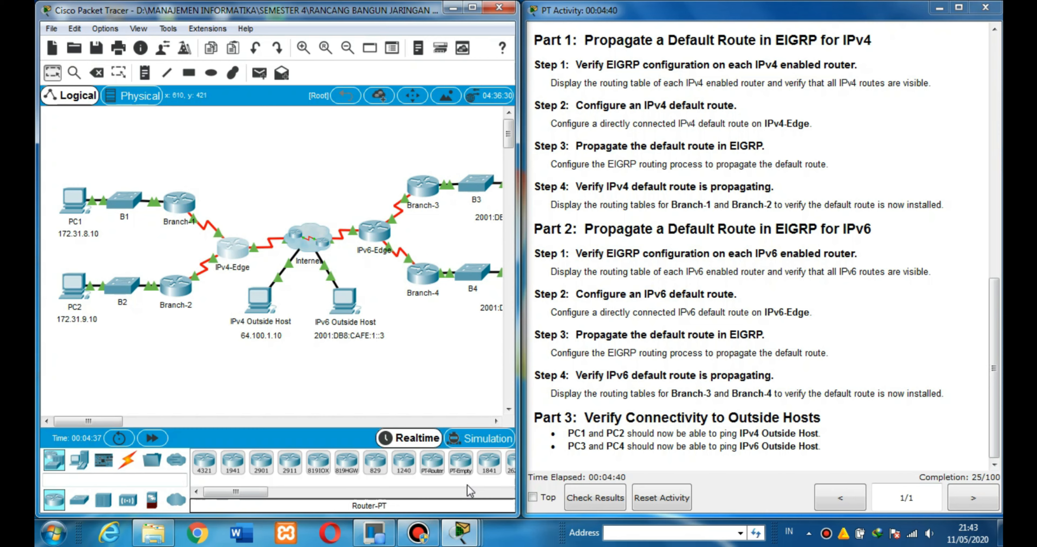
Reopen the IPv4-Edge command line and enter router configuration mode for EIGRP process 1.
mouse_move(463, 541)
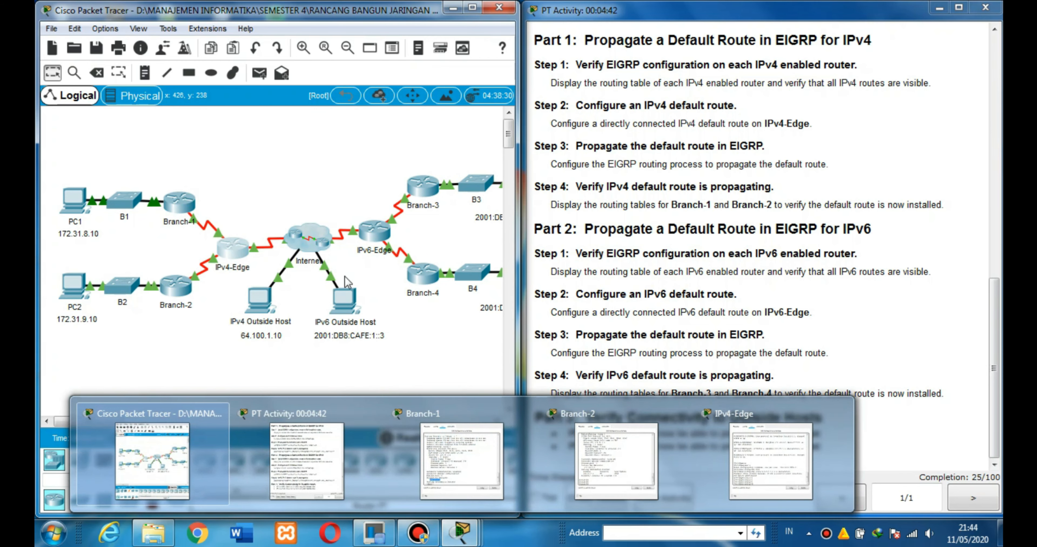
click(239, 249)
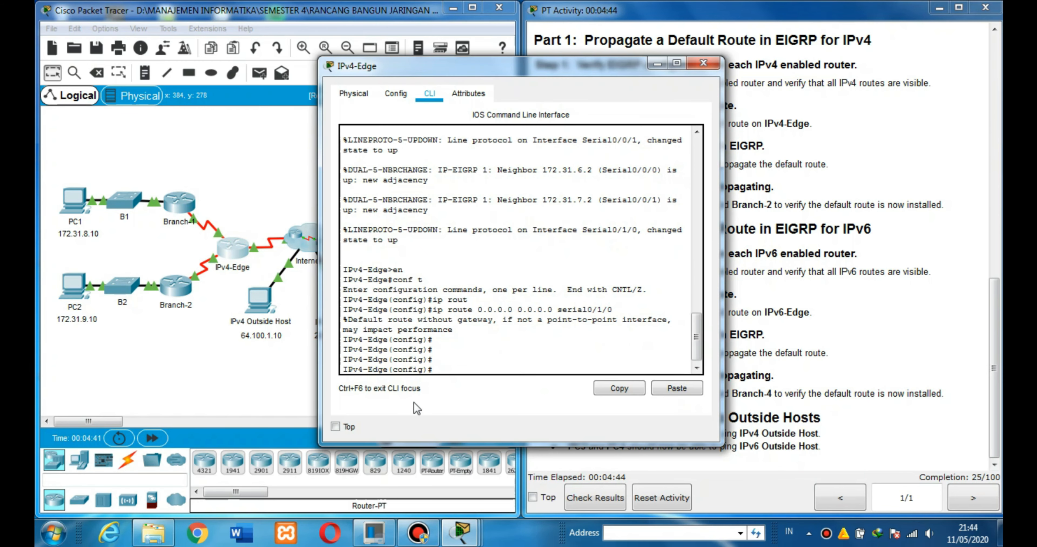
text(router eigrp 1)
key(Return)
key(Return)
Redistribute static routes into EIGRP process 1 on IPv4-Edge with redistribute static, and minimize the router window.
text(redis)
key(Tab)
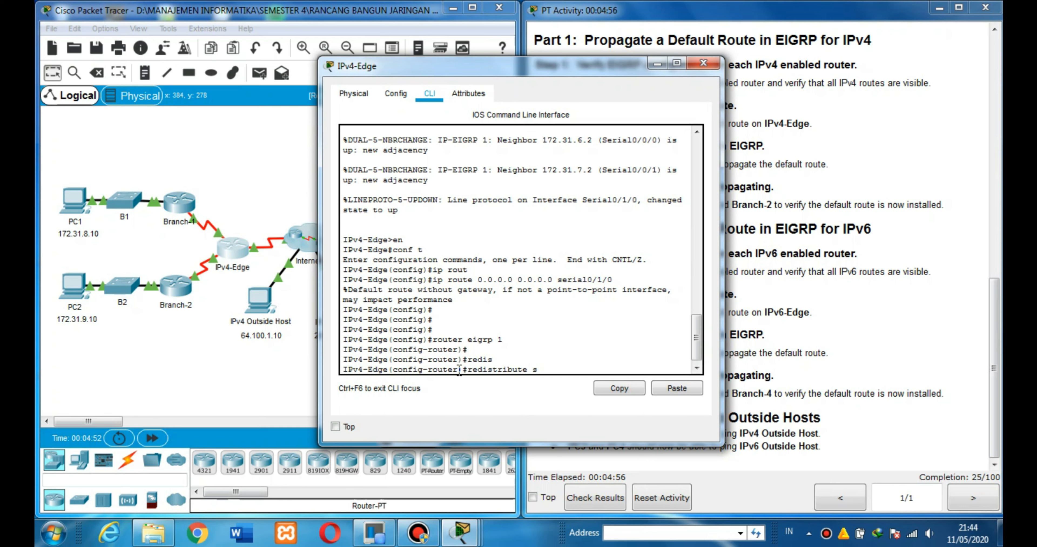
text(sta)
key(Tab)
key(Return)
key(Return)
key(Return)
key(Return)
key(Return)
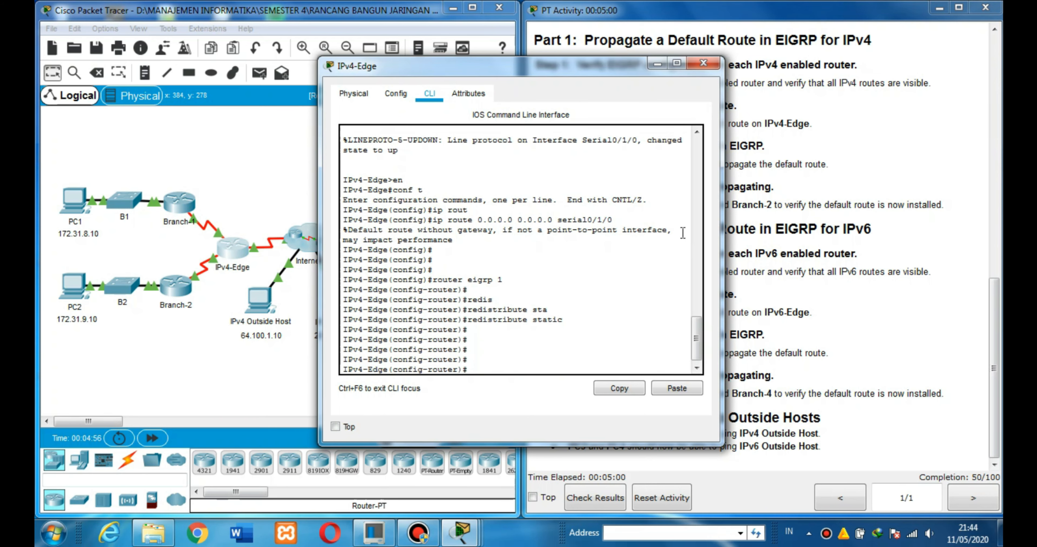
click(656, 63)
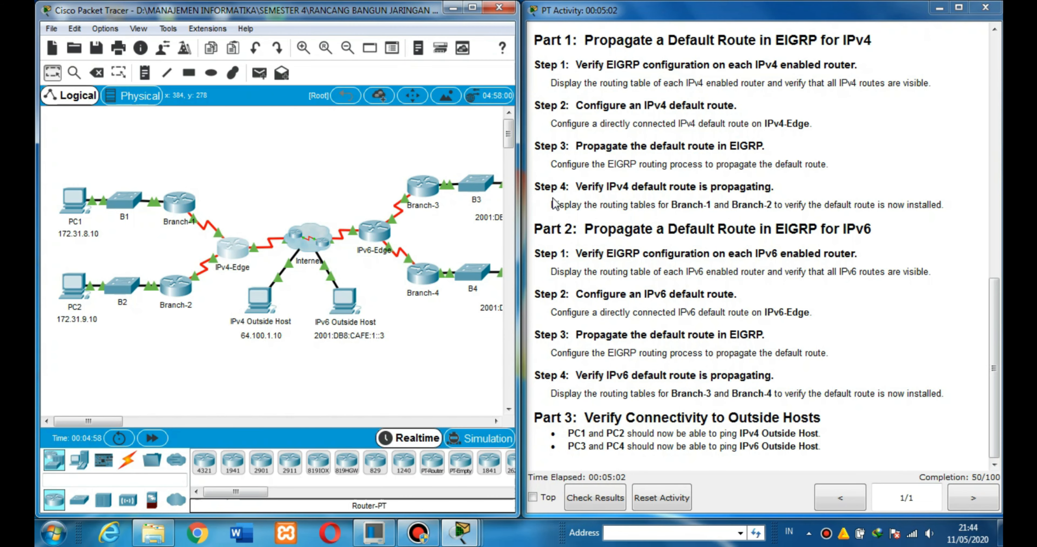
Mark the Part 1 Step 4 instruction, reopen Branch-1's command line, and page past the remaining protocol output to the prompt.
drag(576, 187, 771, 188)
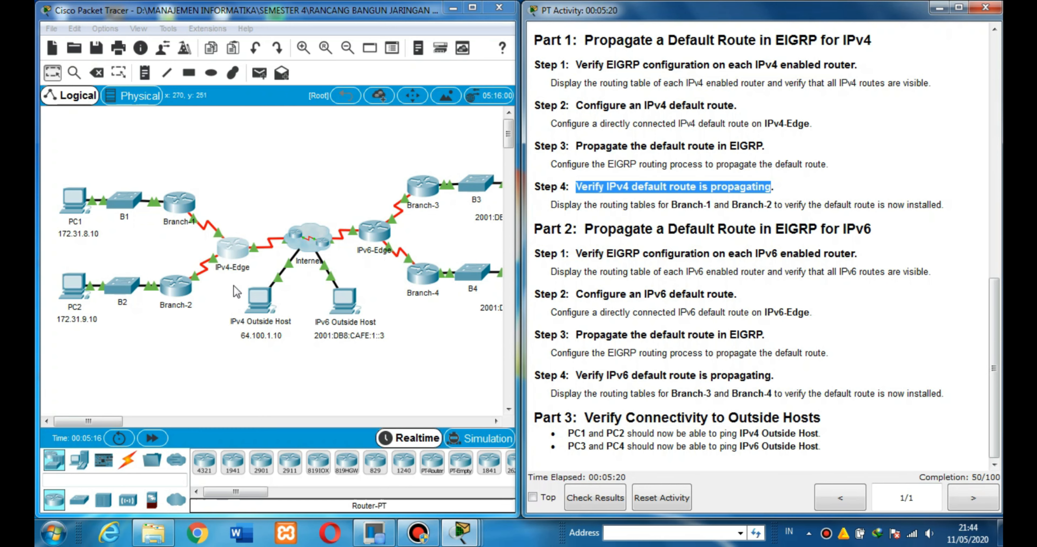
click(180, 201)
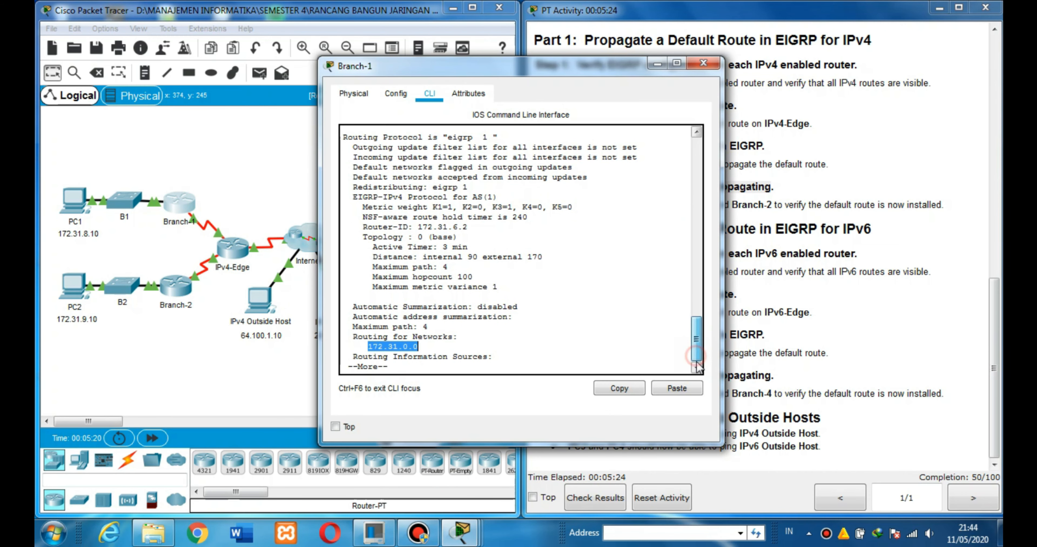
click(595, 368)
key(Return)
key(Return)
key(Return)
key(Return)
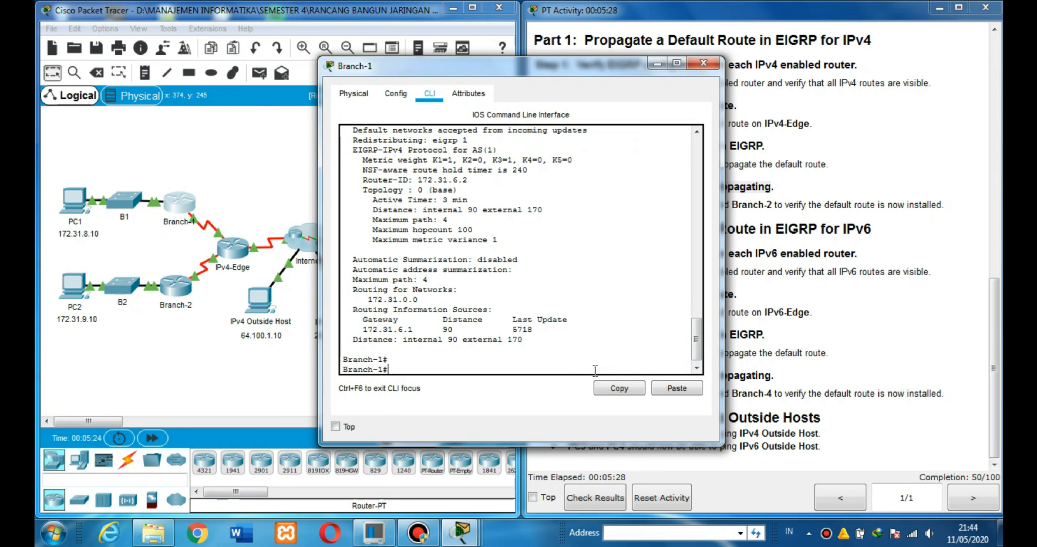
Display Branch-1's IPv4 routing table with show ip route, highlight the external EIGRP default route, and minimize the router window.
text(sho)
key(Tab)
text(ip r)
key(Tab)
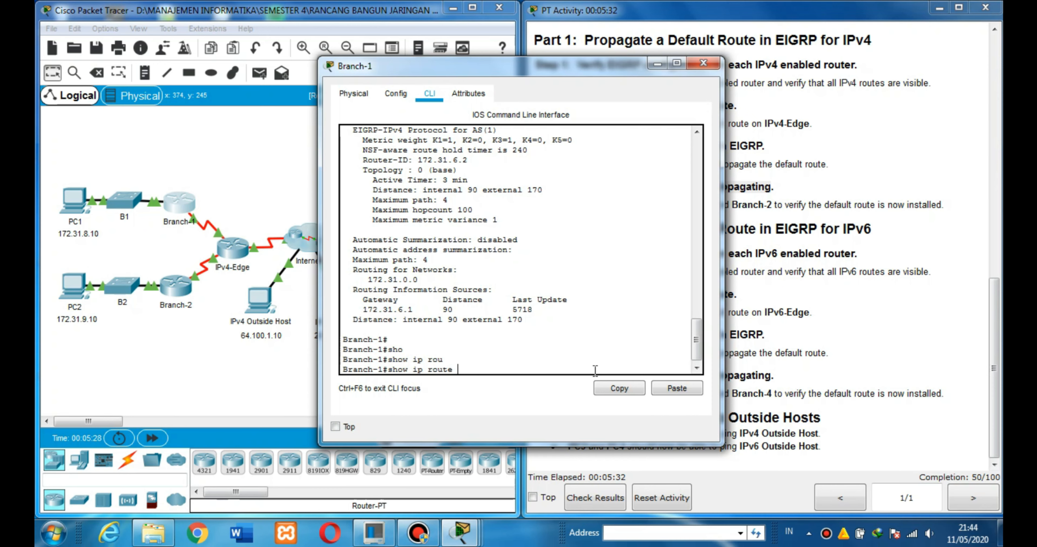
key(Return)
key(Return)
key(Return)
key(Return)
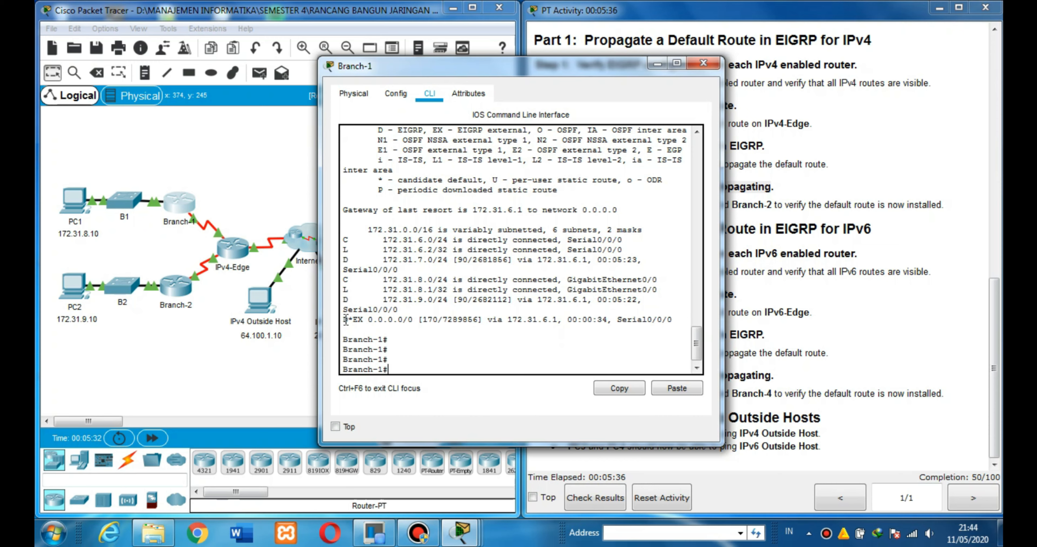
drag(345, 320, 662, 322)
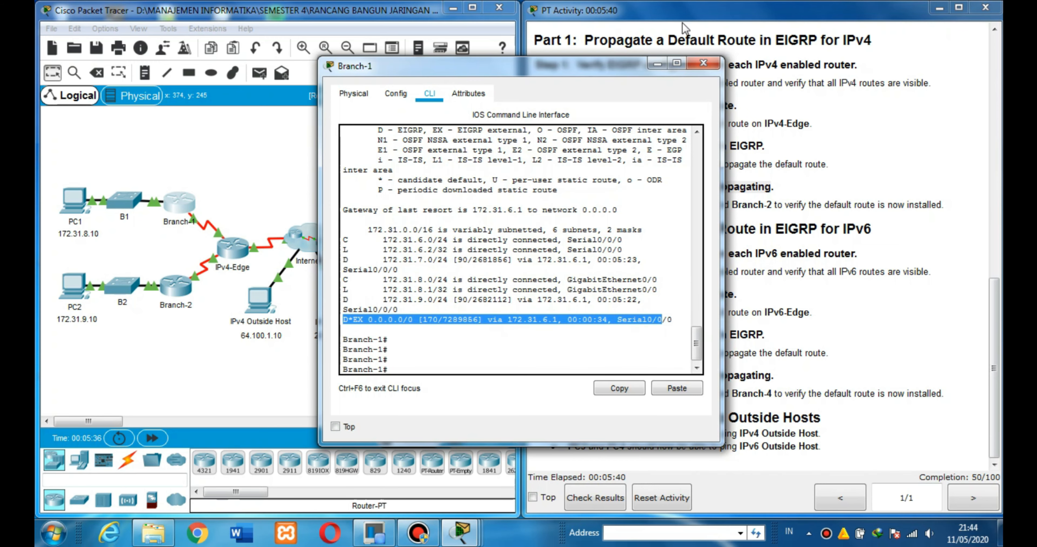
click(657, 64)
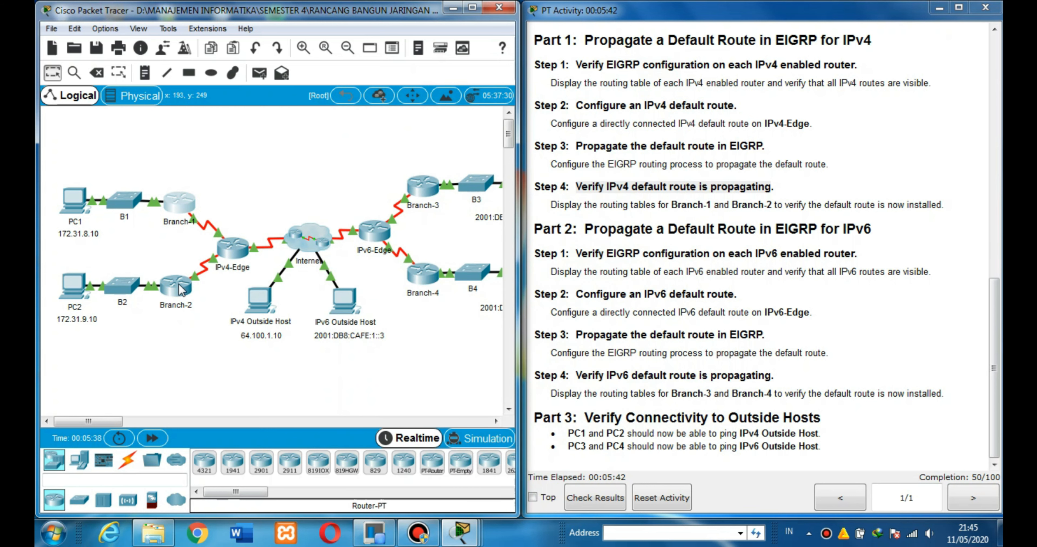
Reopen Branch-2, display its IPv4 routing table with show ip route, highlight the external EIGRP default route, and minimize the window.
click(178, 284)
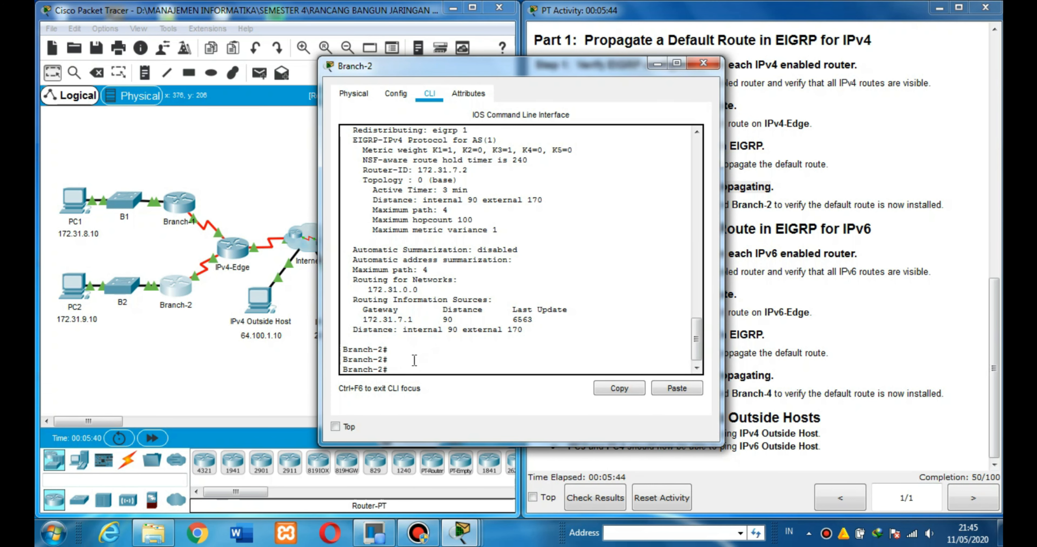
click(407, 367)
text(sho)
key(Tab)
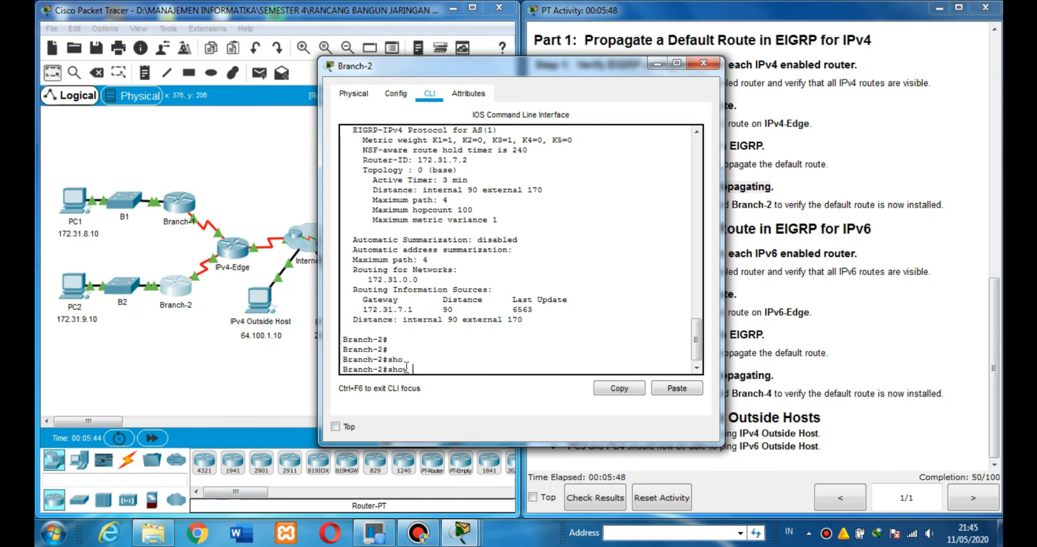
text(ip r)
key(Tab)
key(Return)
key(Return)
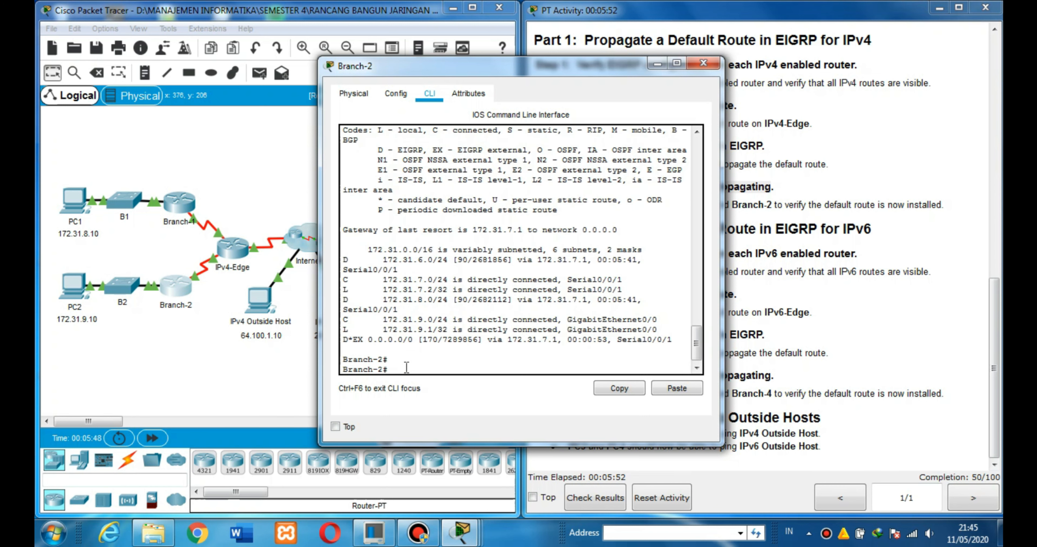
key(Return)
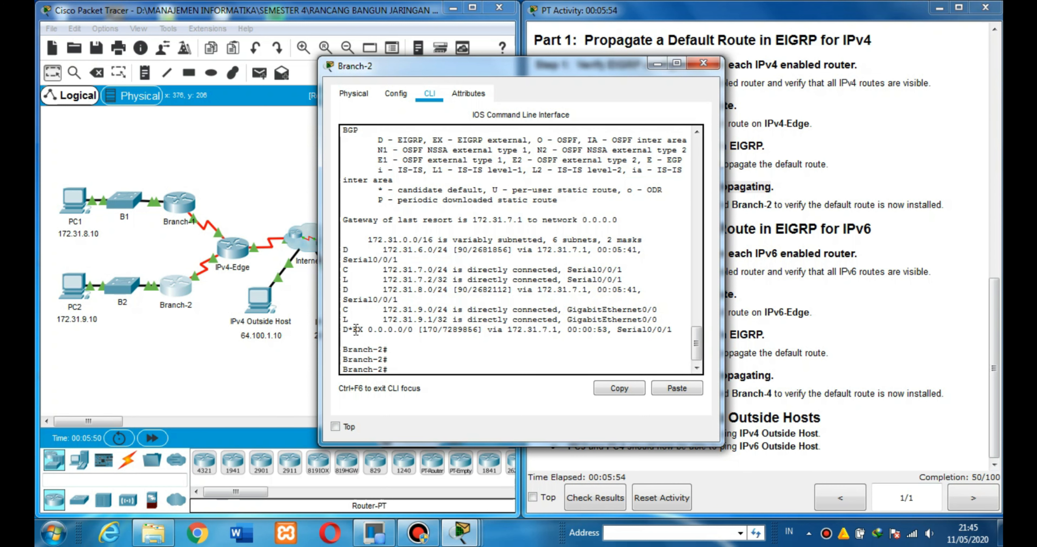
drag(343, 331, 673, 330)
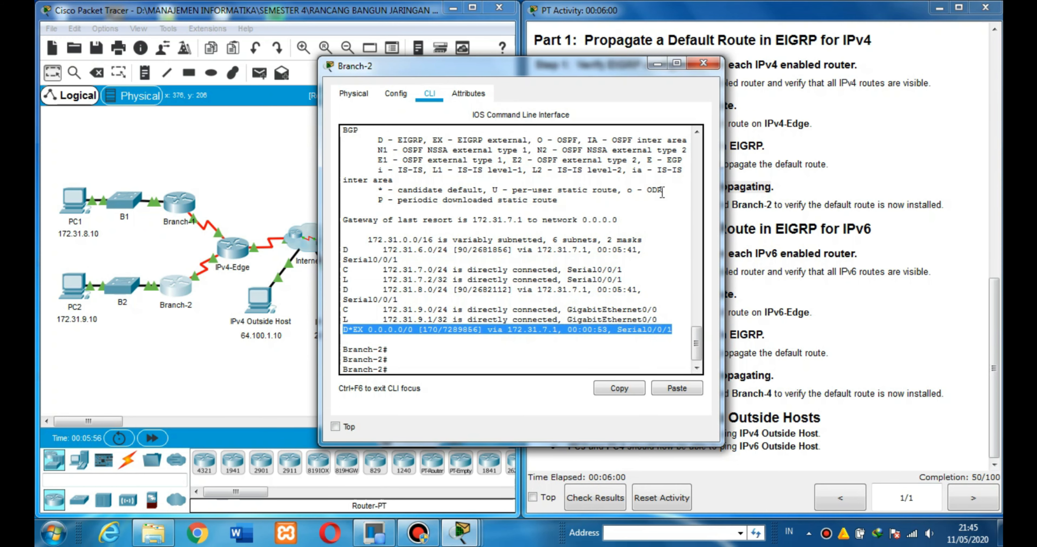
click(657, 63)
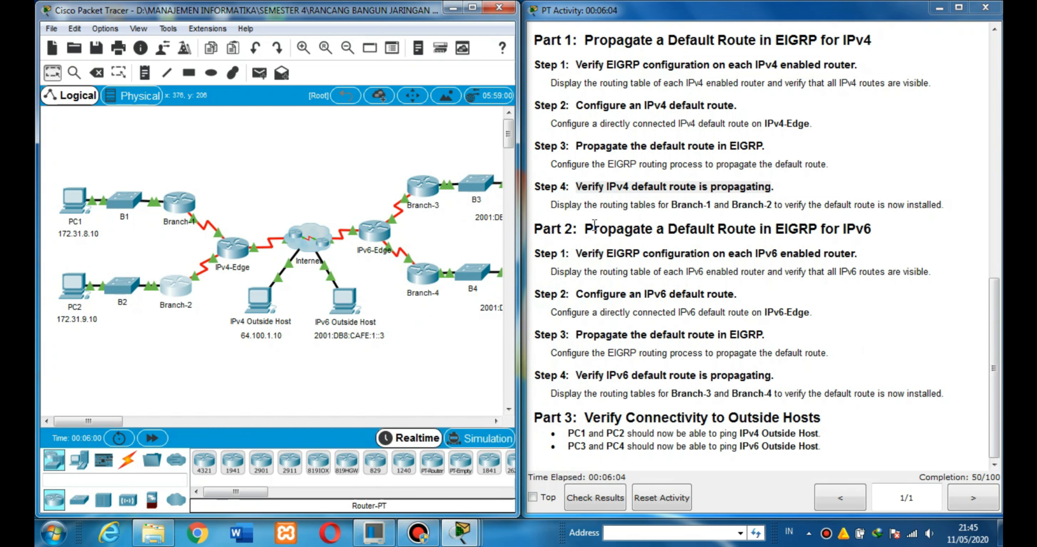
Mark the Part 2 heading in the instructions, open Branch-3's command line, and enter privileged mode.
drag(534, 229, 577, 229)
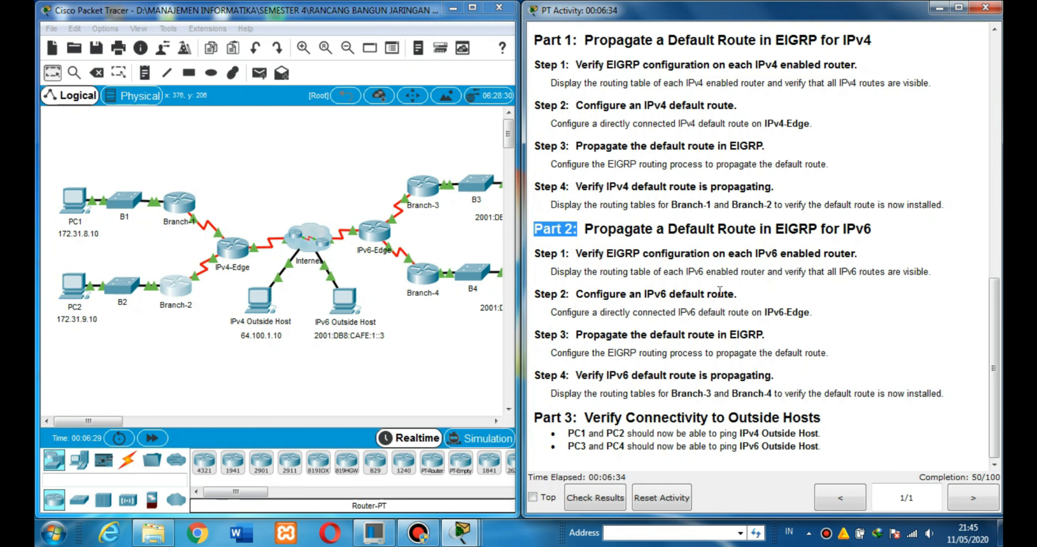
click(426, 190)
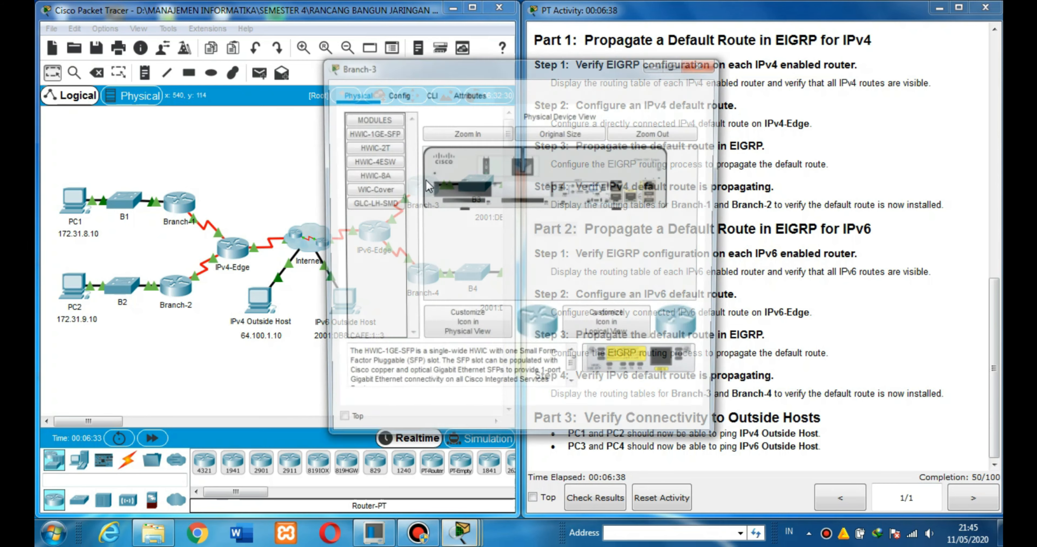
click(429, 99)
key(Return)
text(en)
key(Return)
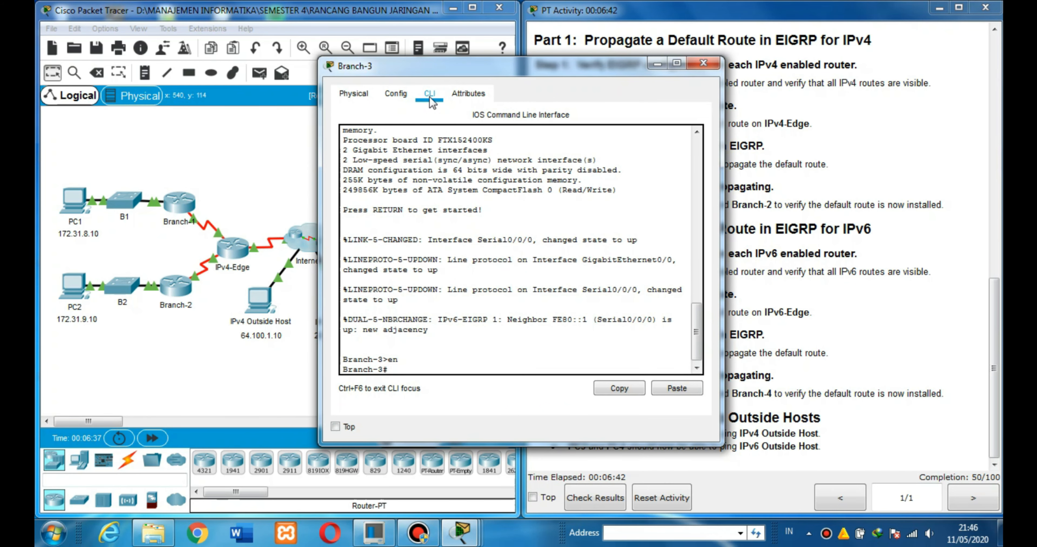
Display Branch-3's IPv6 routing protocols with show ipv6 protocols, highlight the EIGRP protocol line, and close the router window.
text(sho)
key(Tab)
text(ipv6 )
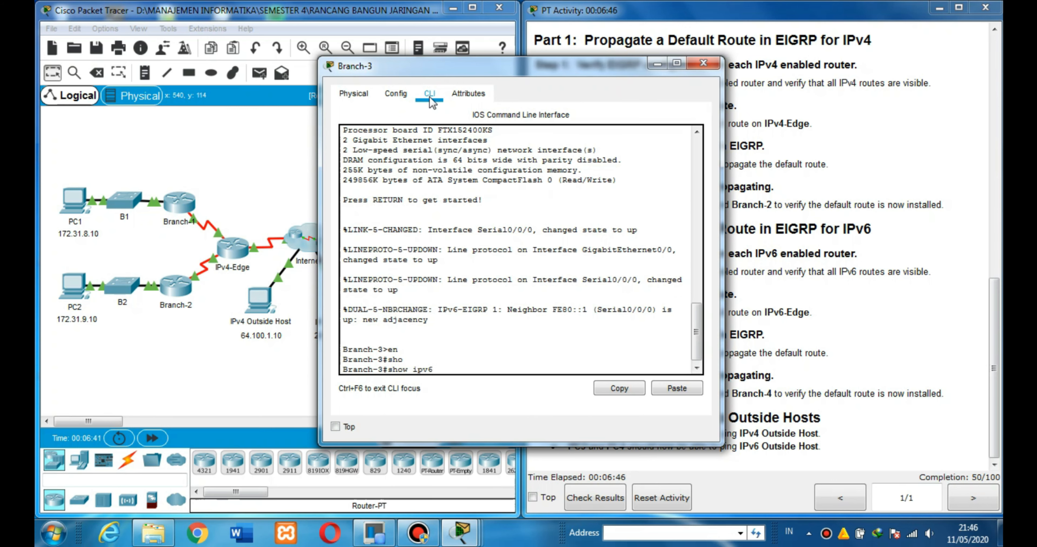
text(pro)
key(Tab)
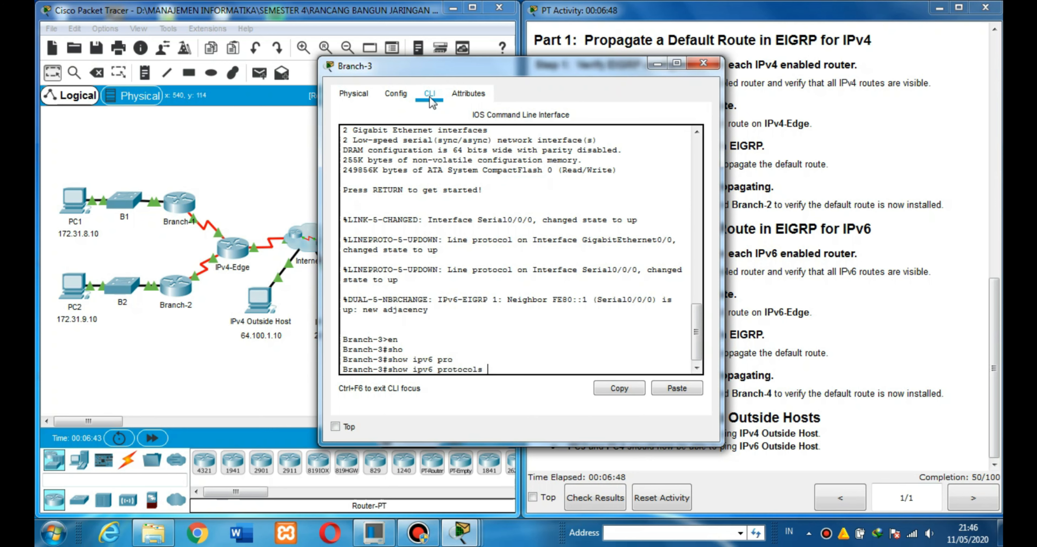
key(Return)
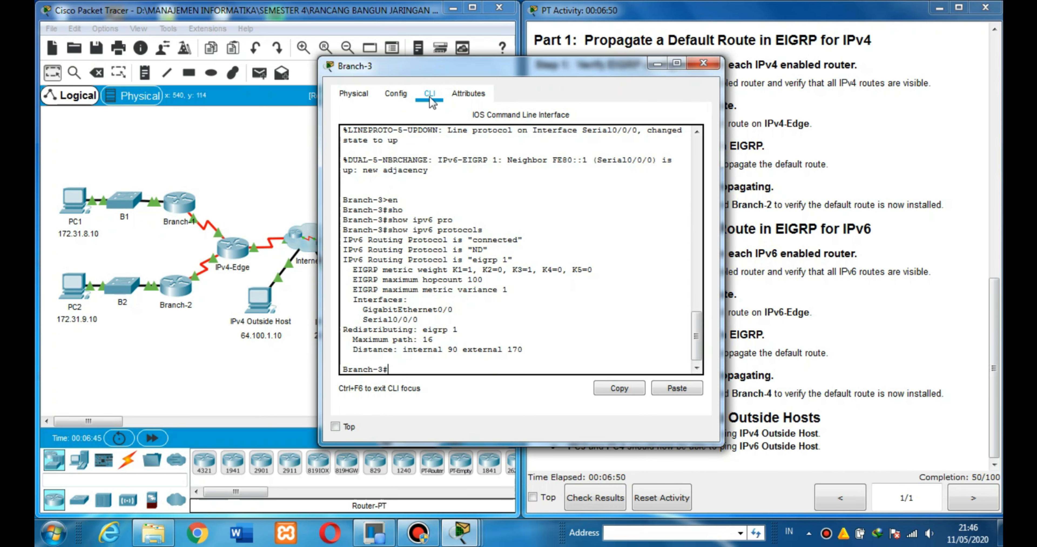
key(Return)
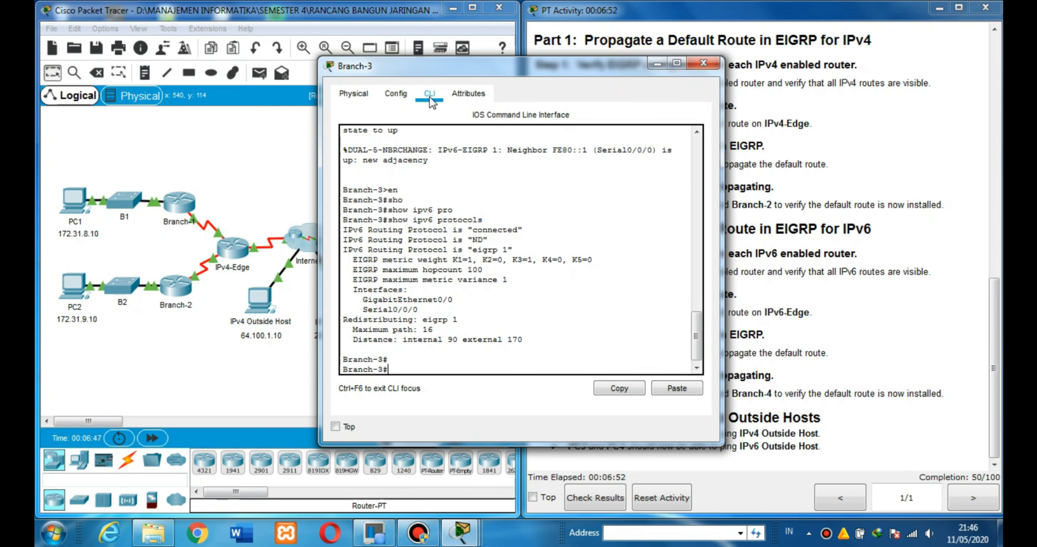
drag(345, 250, 509, 246)
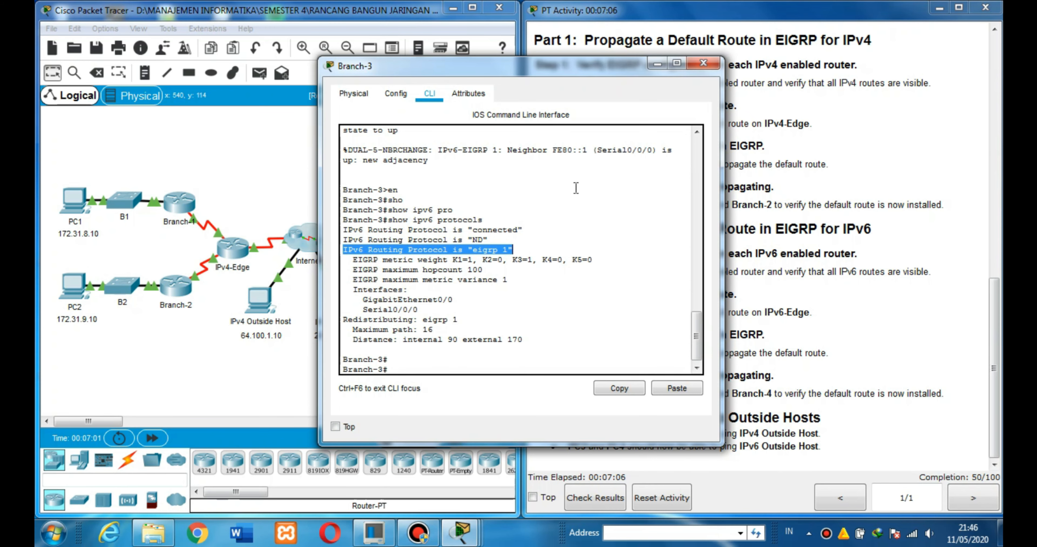
click(698, 63)
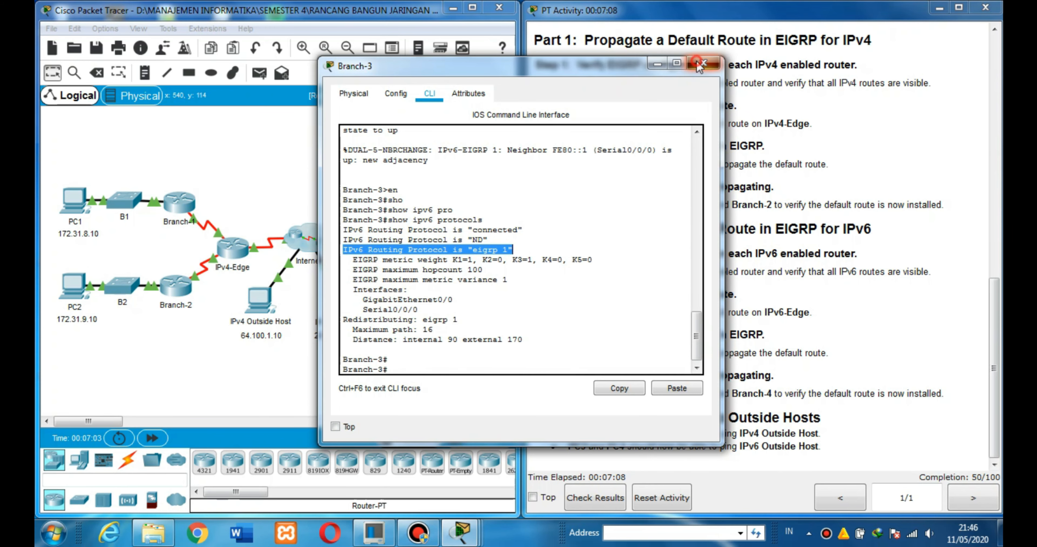
Open the Branch-4 router's command line and enter privileged mode.
click(435, 276)
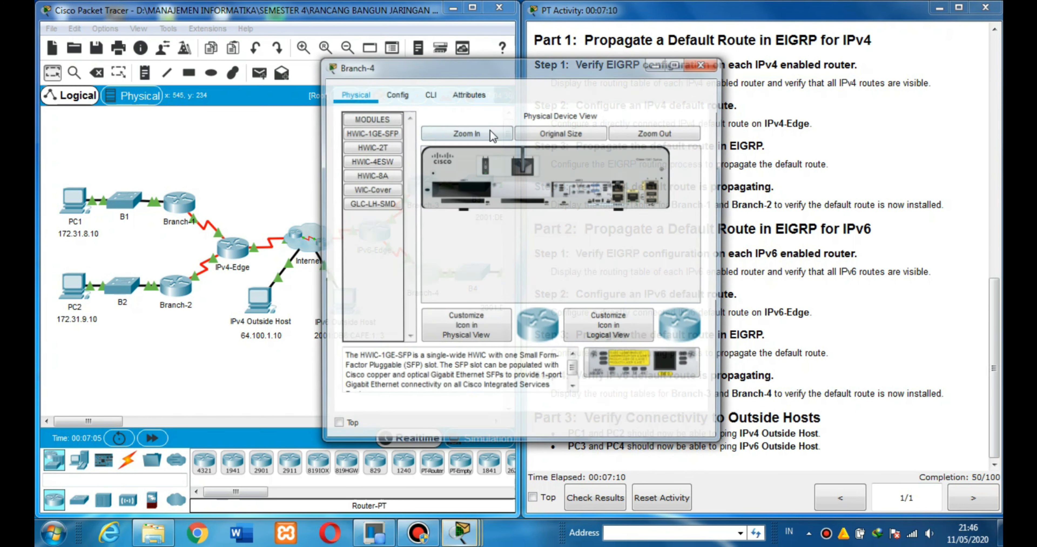
click(434, 98)
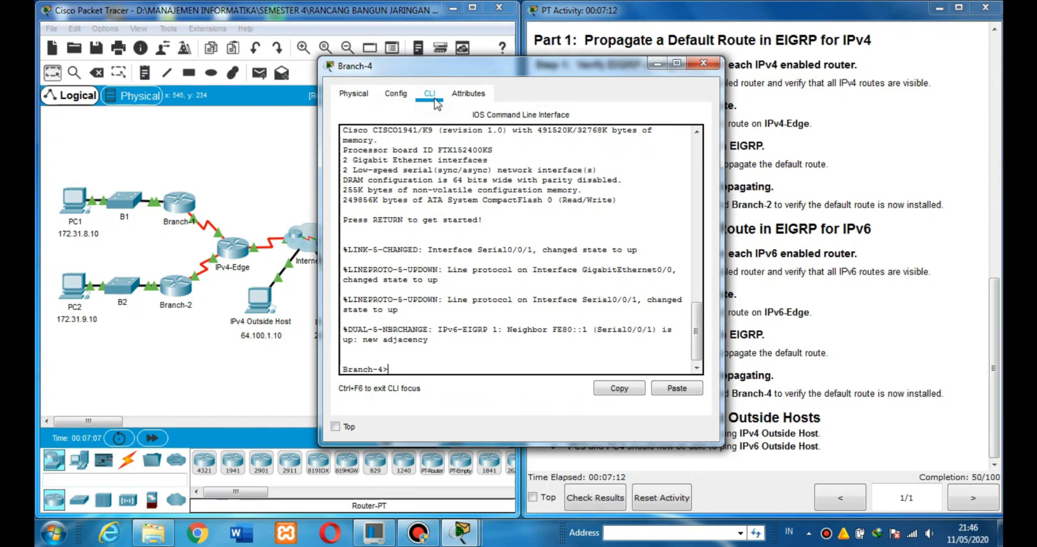
text(en)
key(Return)
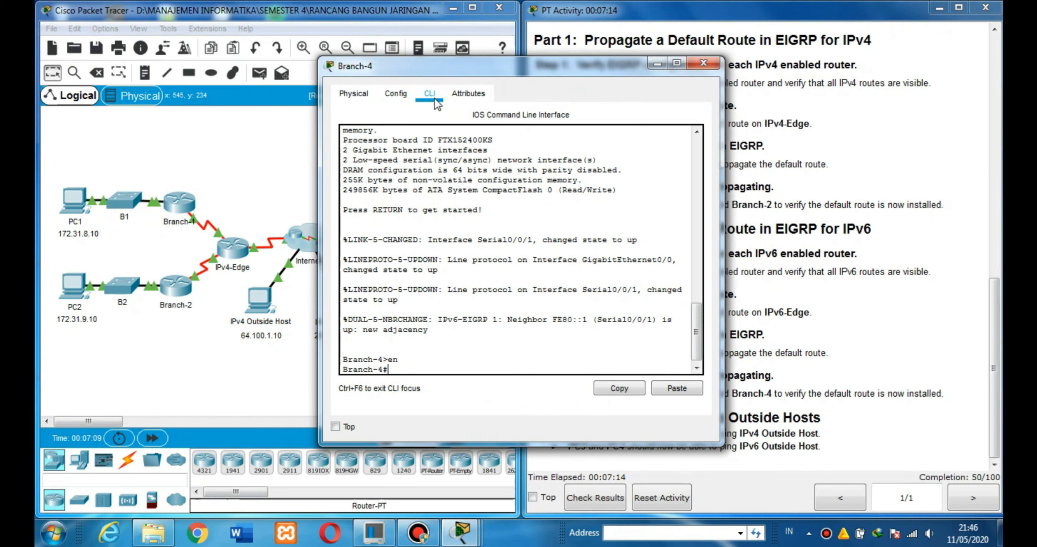
Display Branch-4's IPv6 routing protocols with show ipv6 protocols, highlight the EIGRP protocol line, and close the router window.
text(show ipv6 pro)
key(Tab)
key(Return)
key(Return)
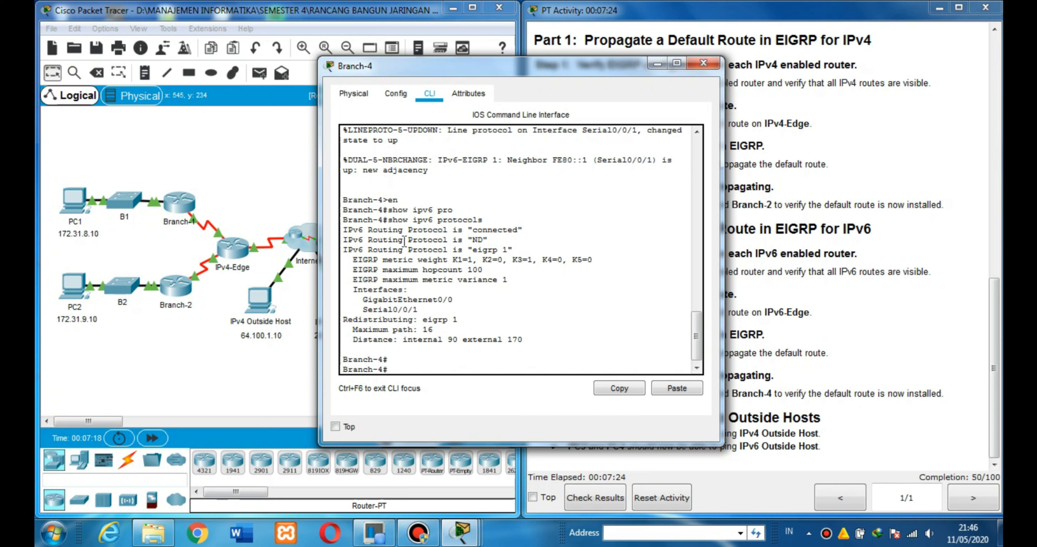
drag(344, 251, 519, 253)
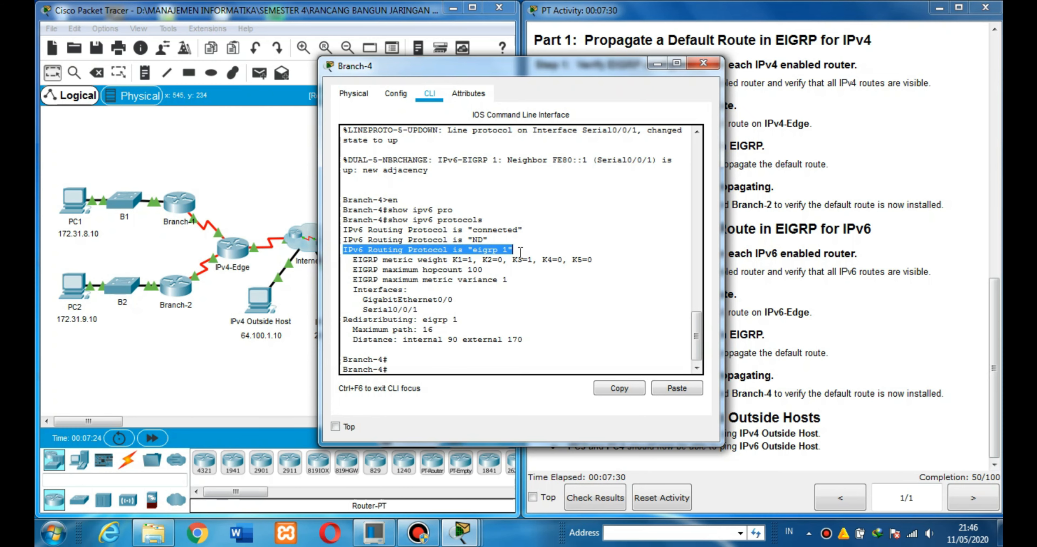
click(704, 62)
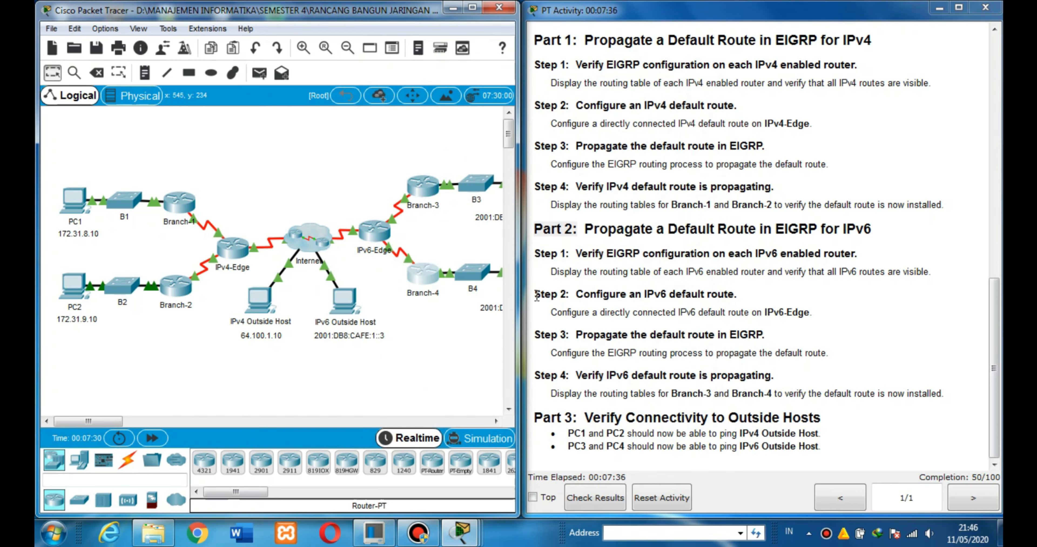
Mark the Part 2 Step 2 label, open the IPv6-Edge router's command line, and enter global configuration mode.
drag(536, 296, 574, 295)
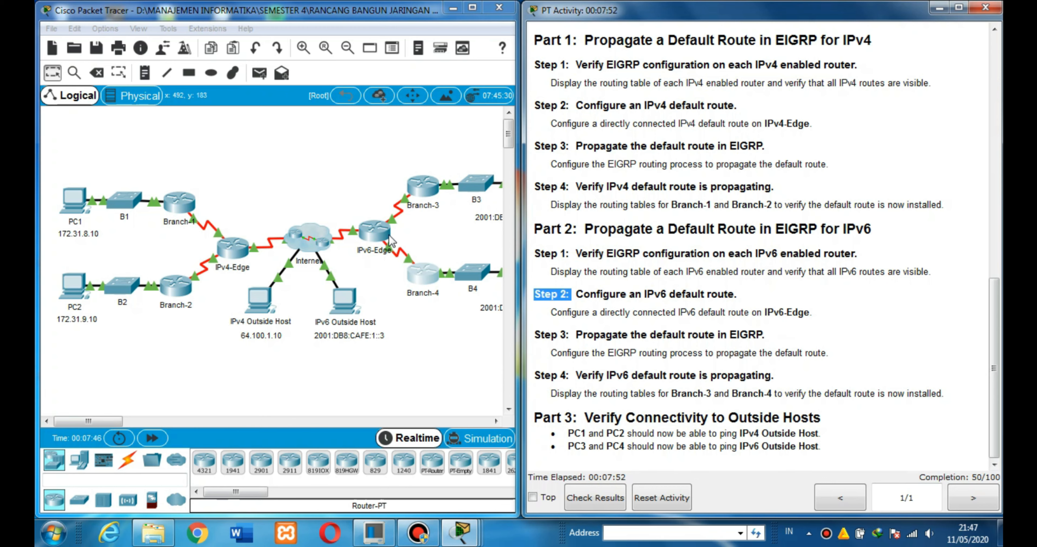
click(377, 237)
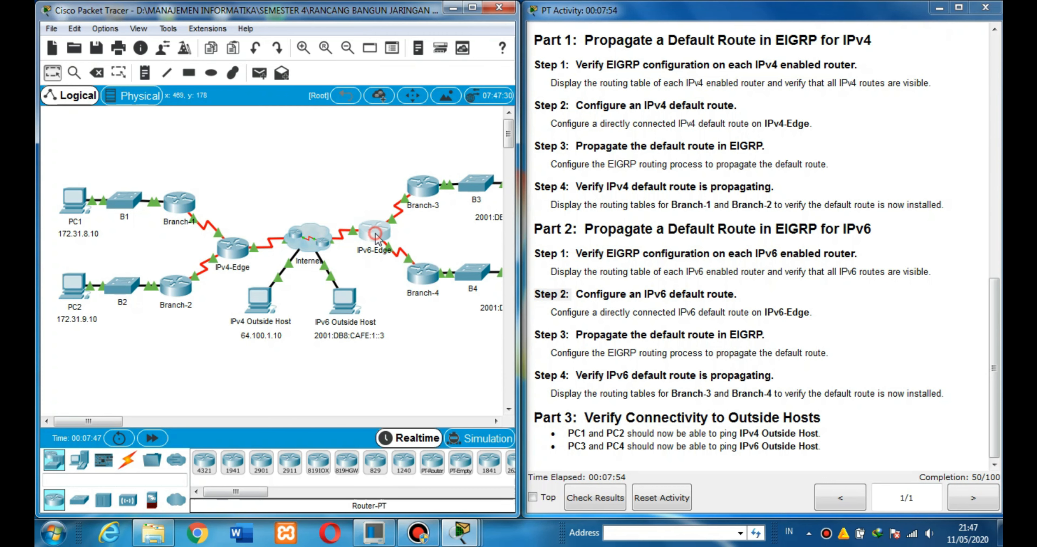
click(430, 97)
key(Return)
text(en)
key(Return)
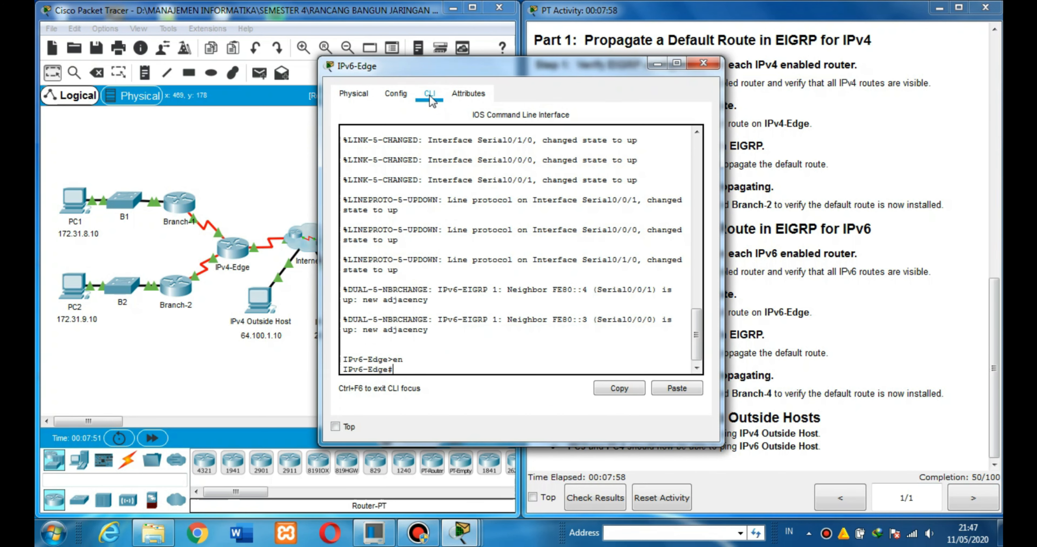
text(conf t)
key(Return)
Try to configure the IPv6 default route on IPv6-Edge with ipv6 route::/0 serial0/1/0.
text(ipv6 route)
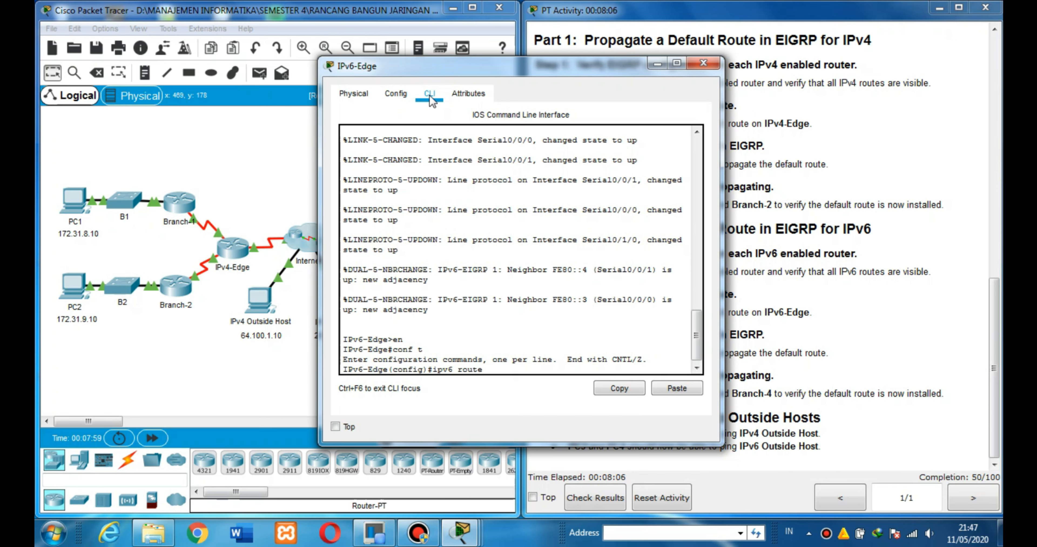
text(::/0 serial0/1/0)
key(Return)
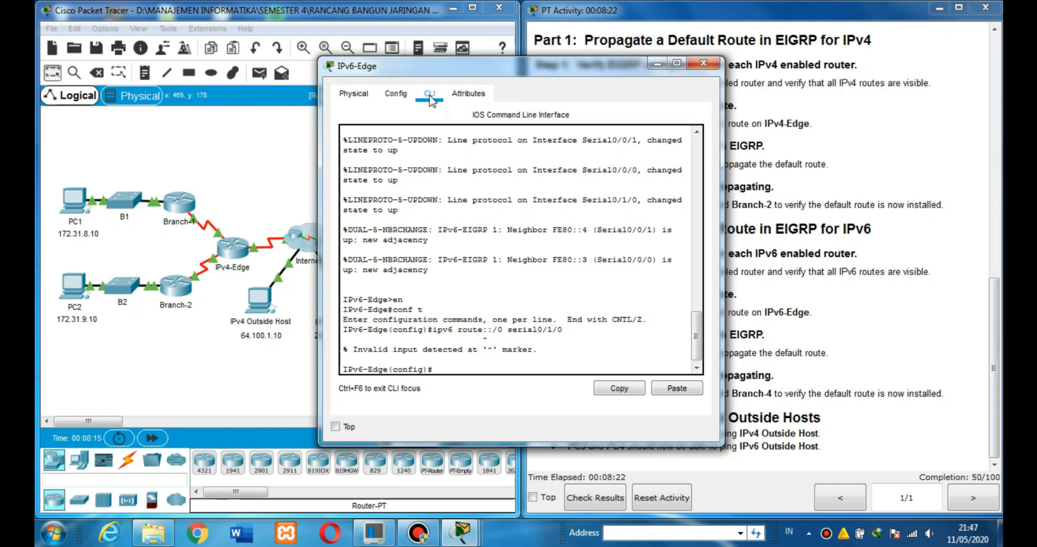
key(Return)
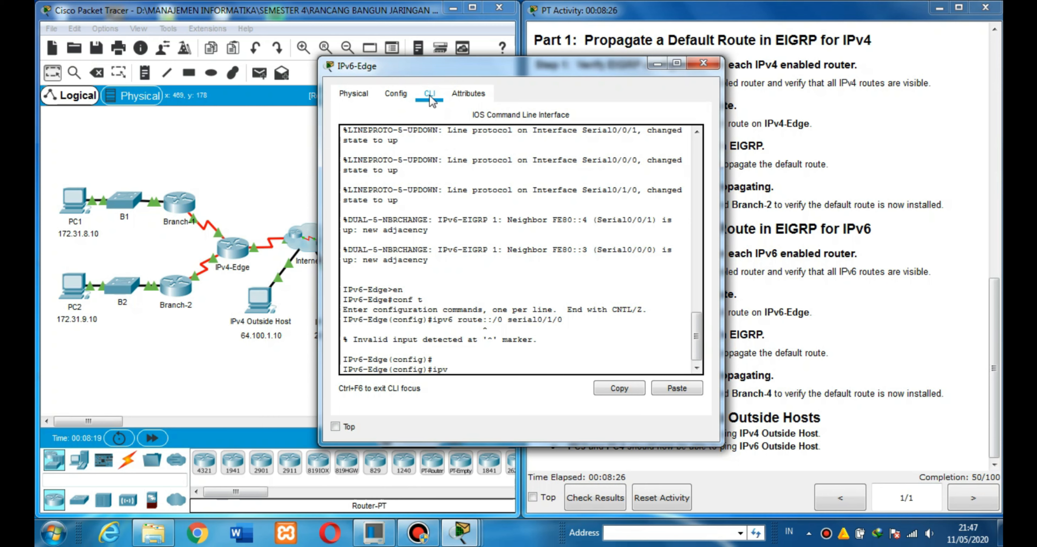
Configure a directly connected IPv6 default route on IPv6-Edge with ipv6 route ::/0 serial0/1/0, and minimize the router window.
text(ipv6 route)
text( ::)
text(/0)
text(0)
text( serial0)
text(/1/)
text(0)
key(Return)
key(Return)
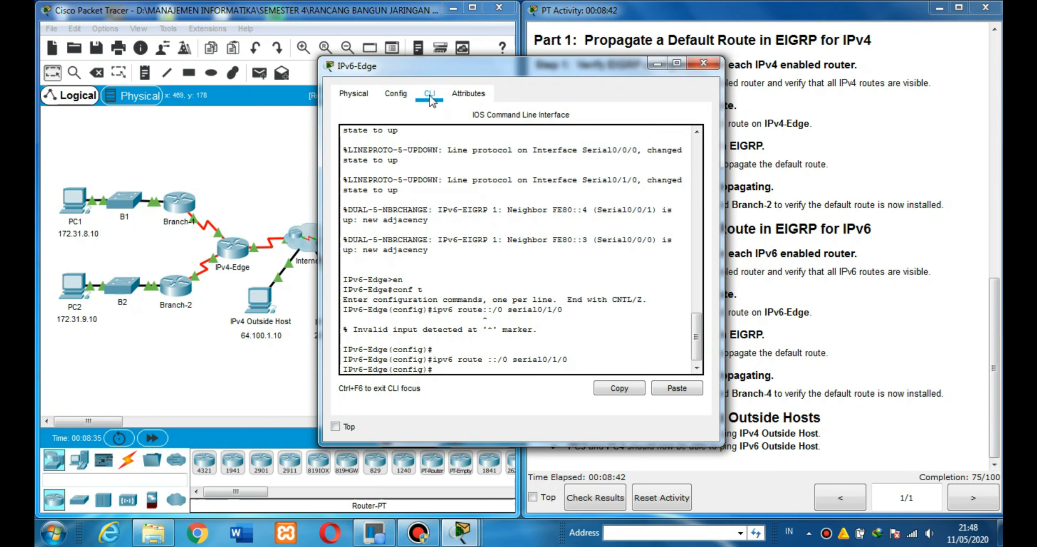
key(Return)
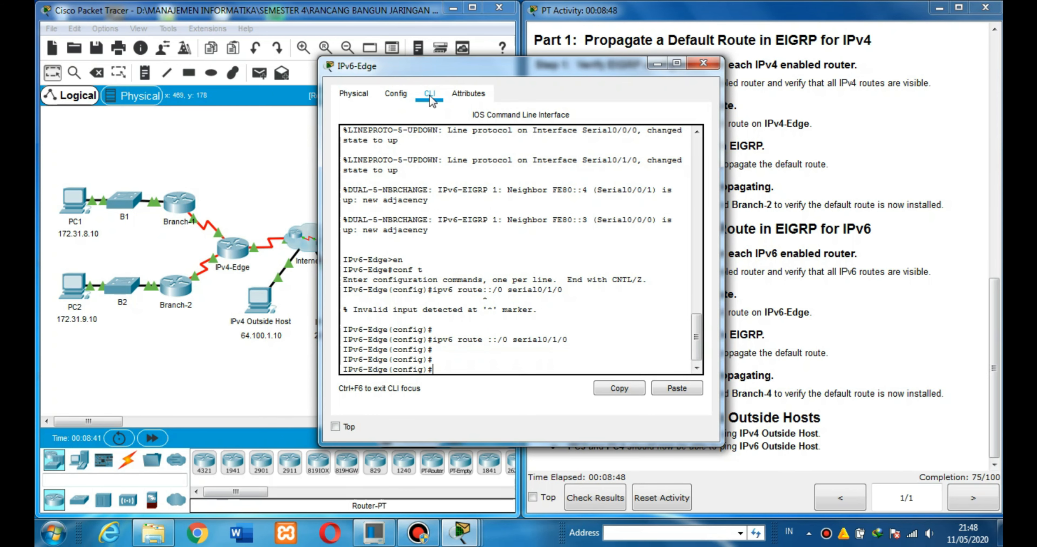
click(658, 64)
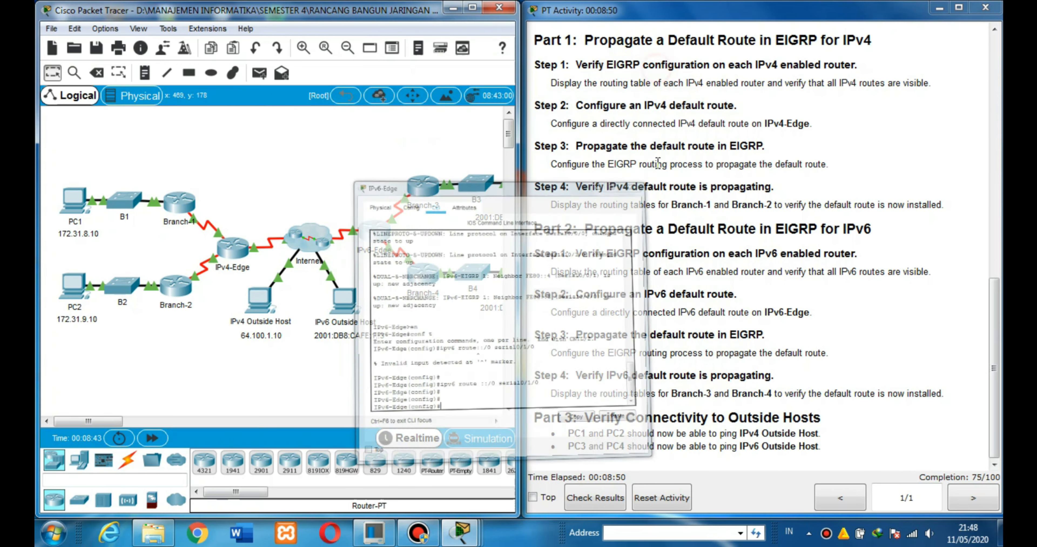
Mark the Part 2 Step 3 label, reopen IPv6-Edge's command line, and enter the EIGRP process with ipv6 router eigrp 1.
drag(538, 334, 764, 334)
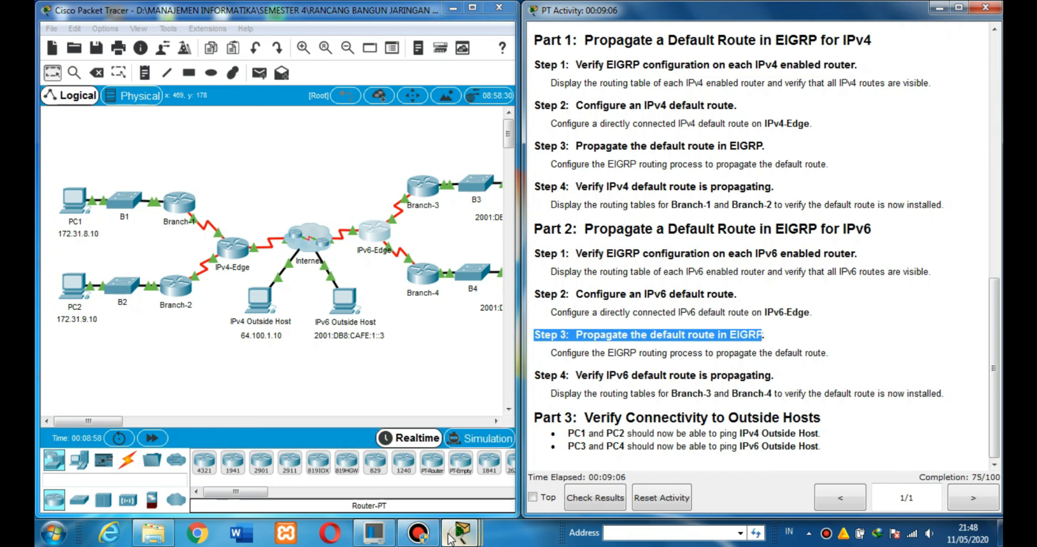
click(374, 240)
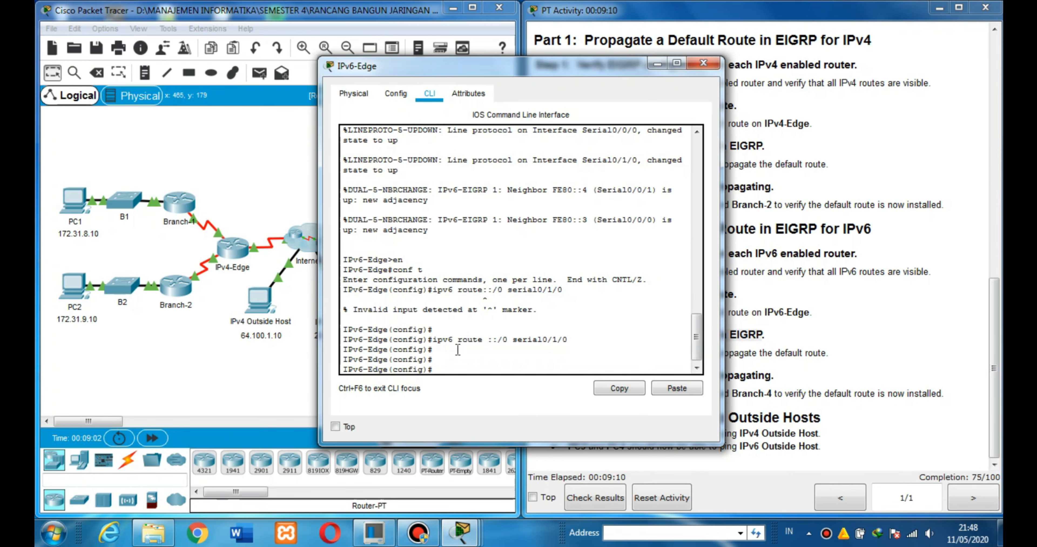
key(Return)
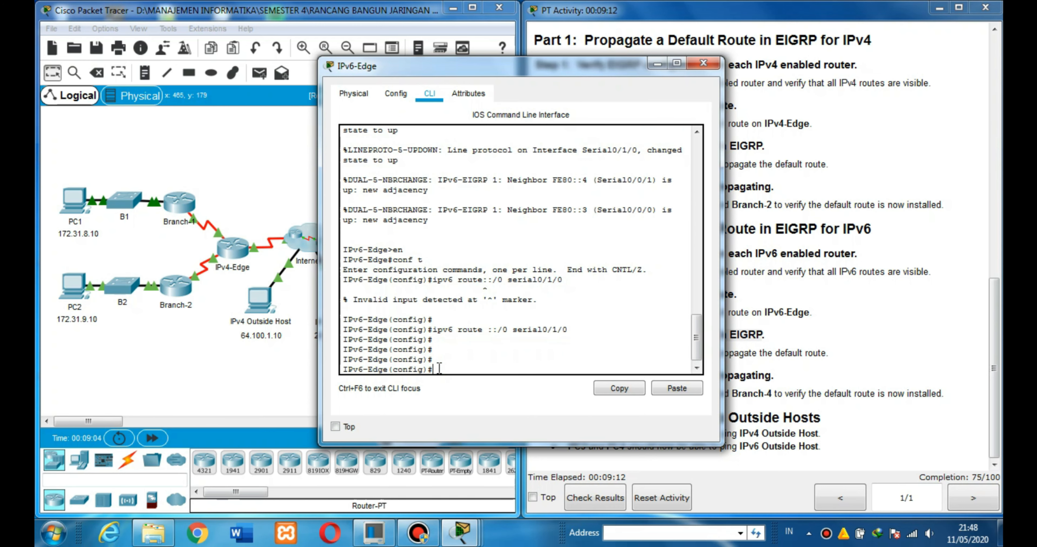
key(Return)
text(ipv6)
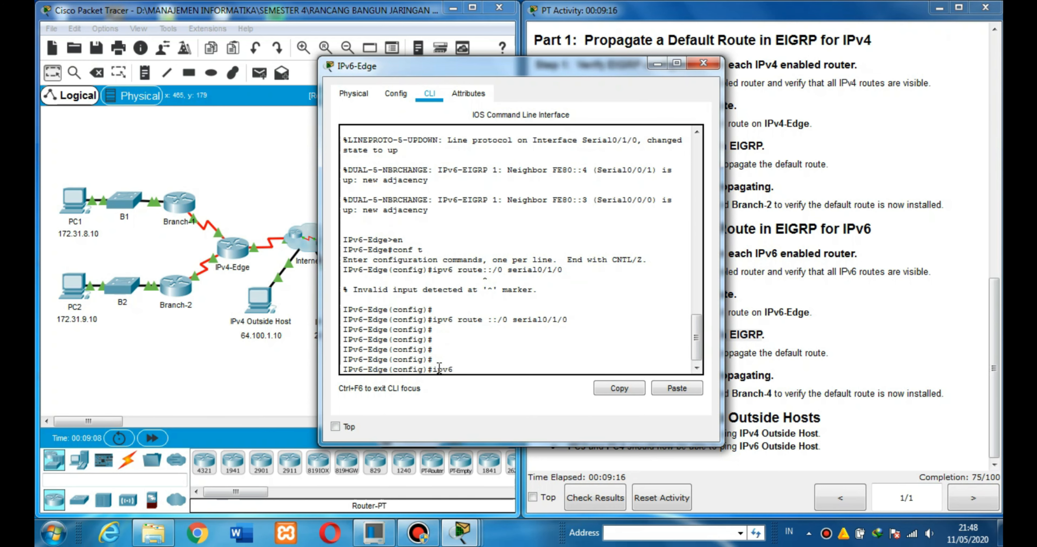
text( rout)
key(Tab)
text(er eigrp)
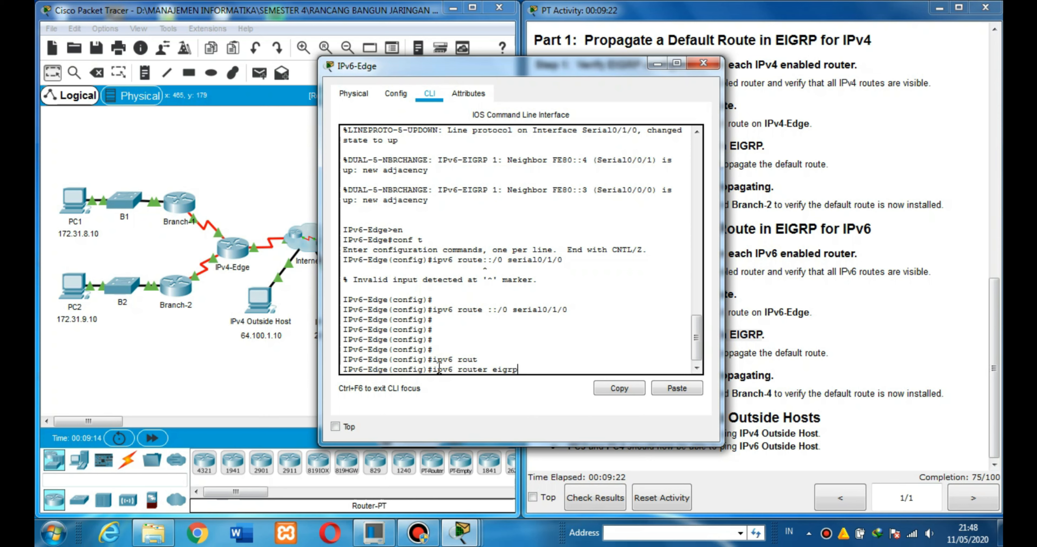
text( 1)
key(Return)
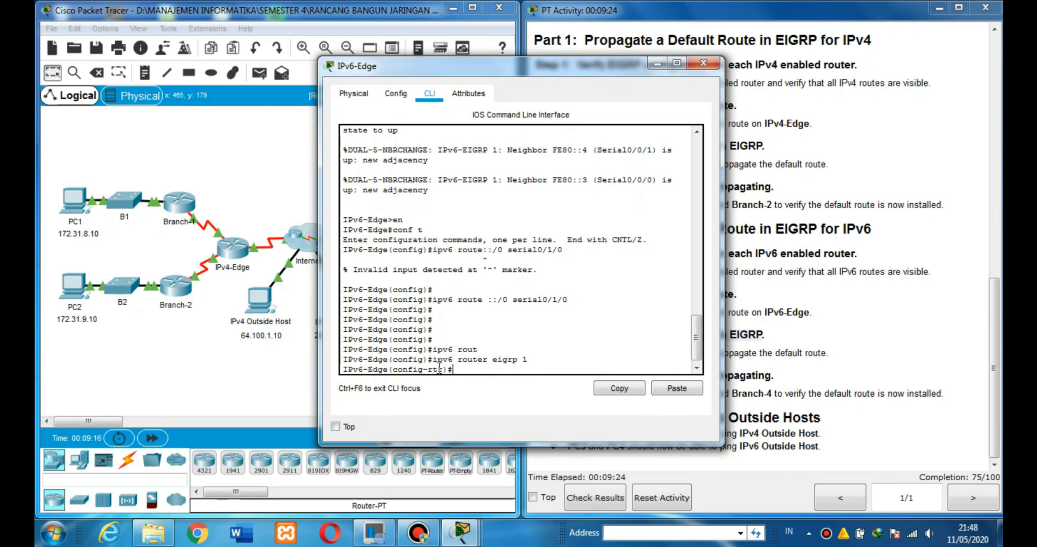
Propagate the default route in IPv6 EIGRP with redistribute static, and minimize the IPv6-Edge window.
text(redis)
key(Tab)
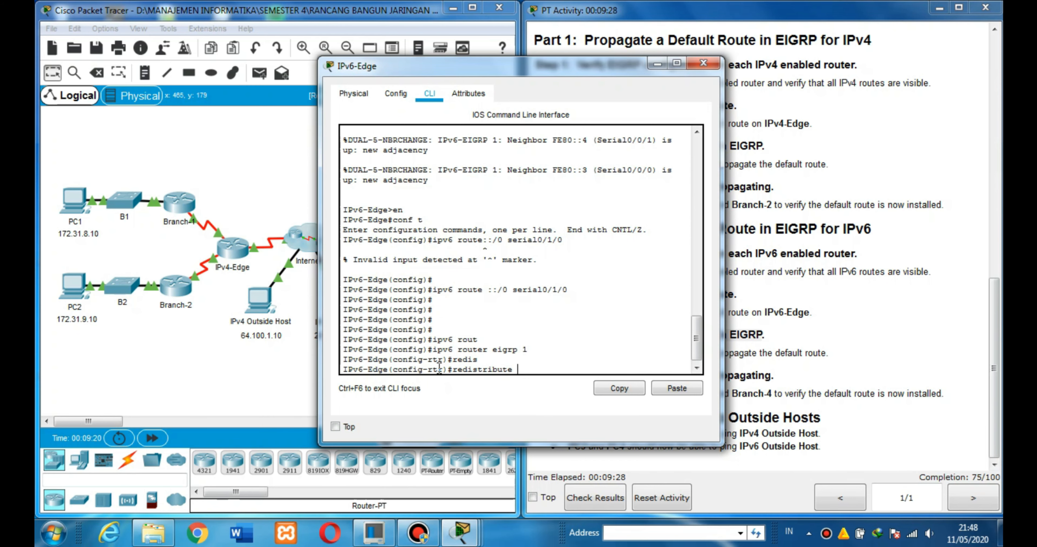
text(sta)
key(Tab)
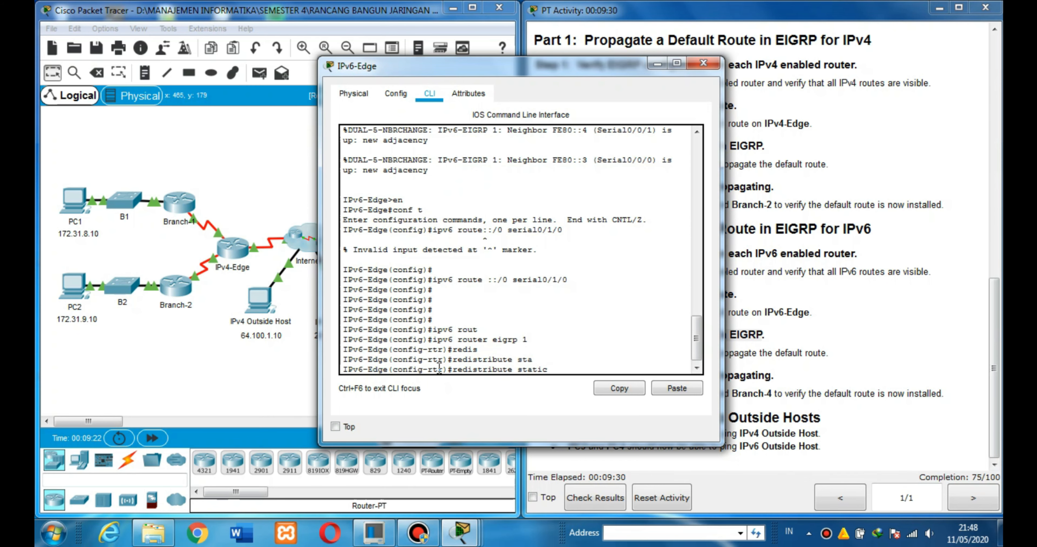
key(Return)
key(Return)
key(Return)
key(Return)
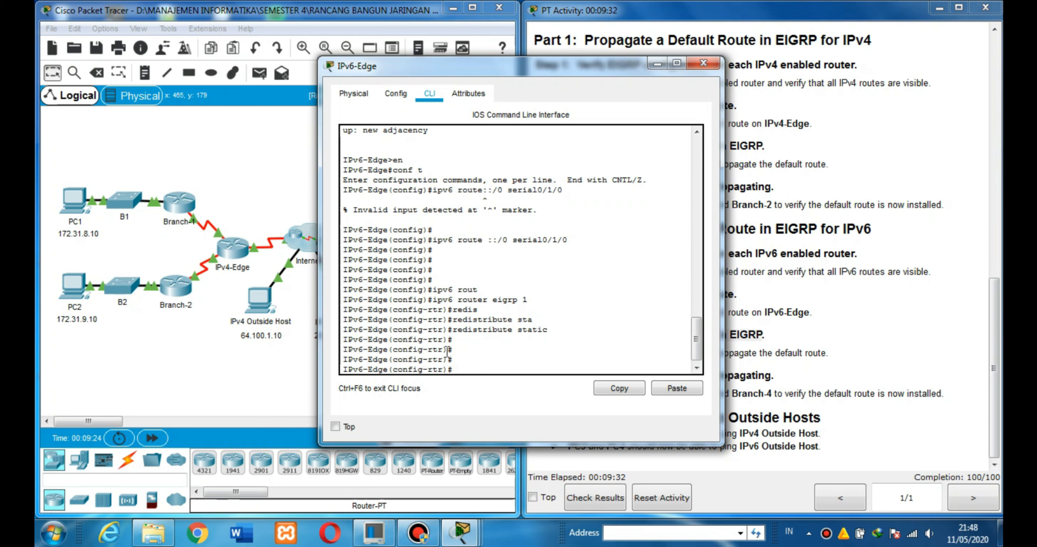
click(664, 67)
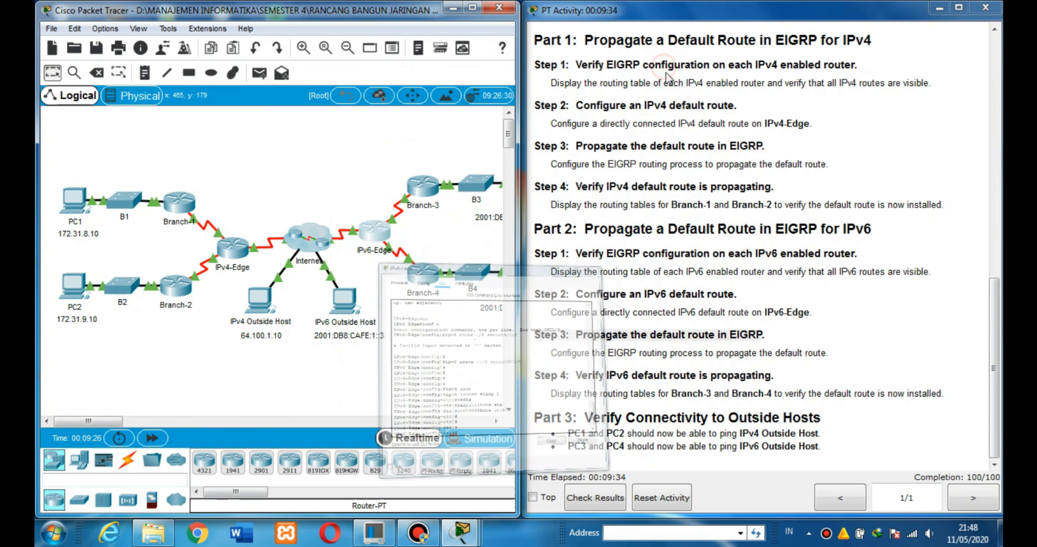
Mark the Part 3 heading in the instructions and open PC1's command prompt.
click(993, 389)
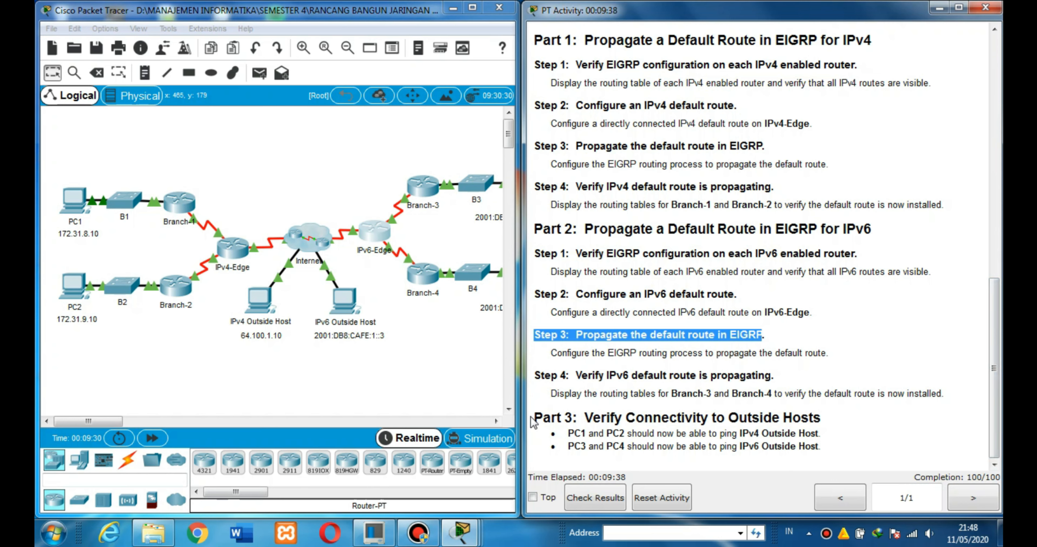
drag(535, 418, 821, 421)
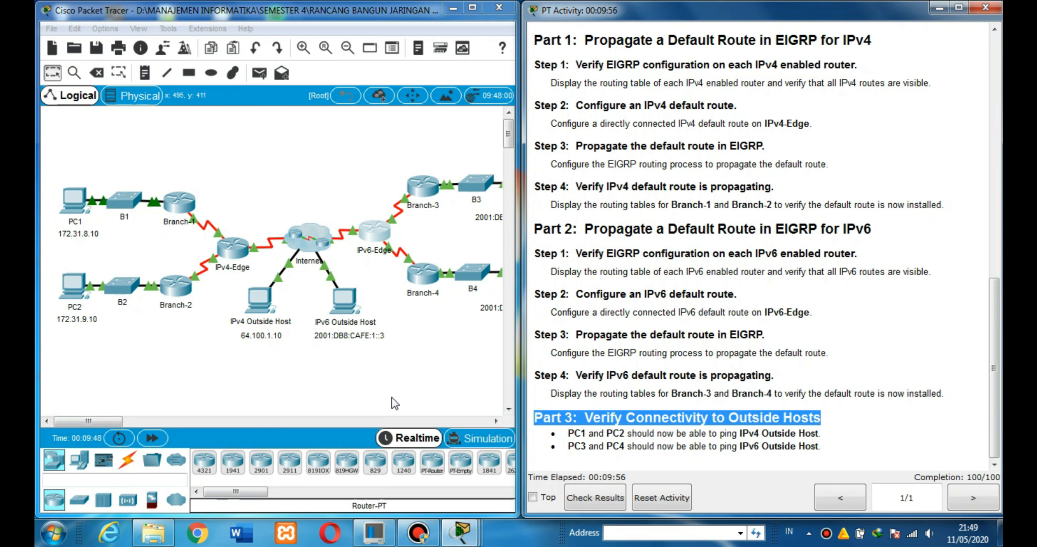
click(74, 197)
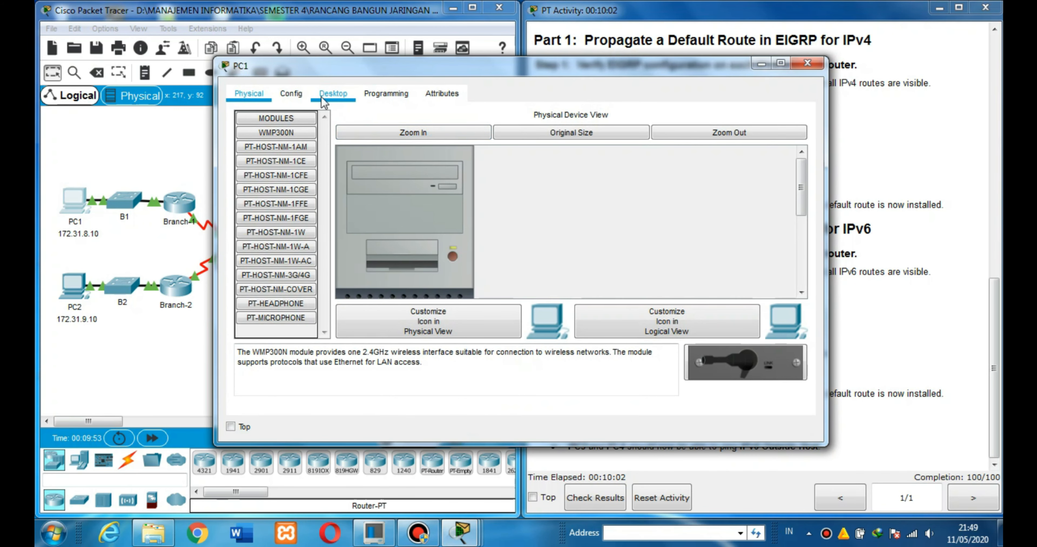
click(332, 95)
click(625, 180)
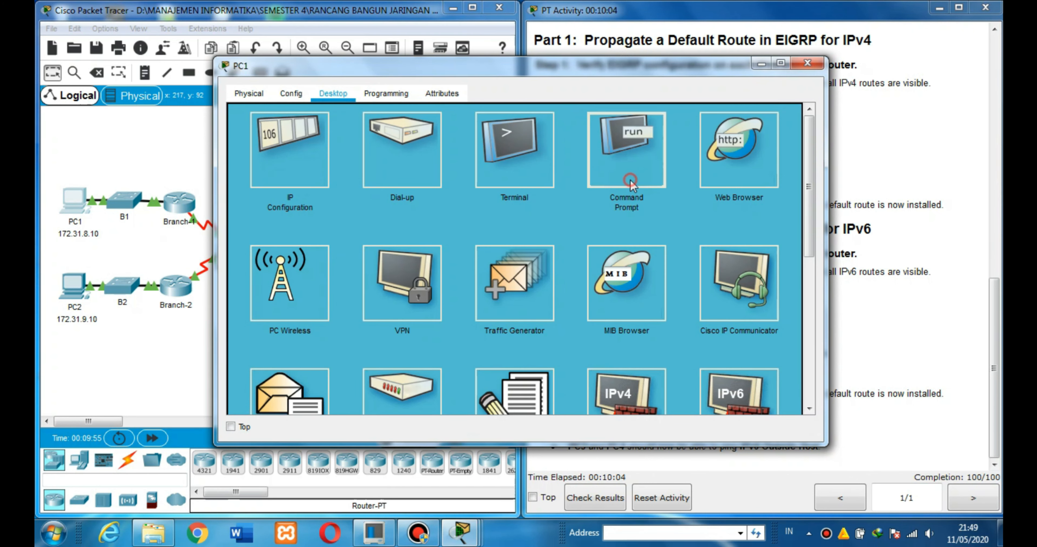
key(Return)
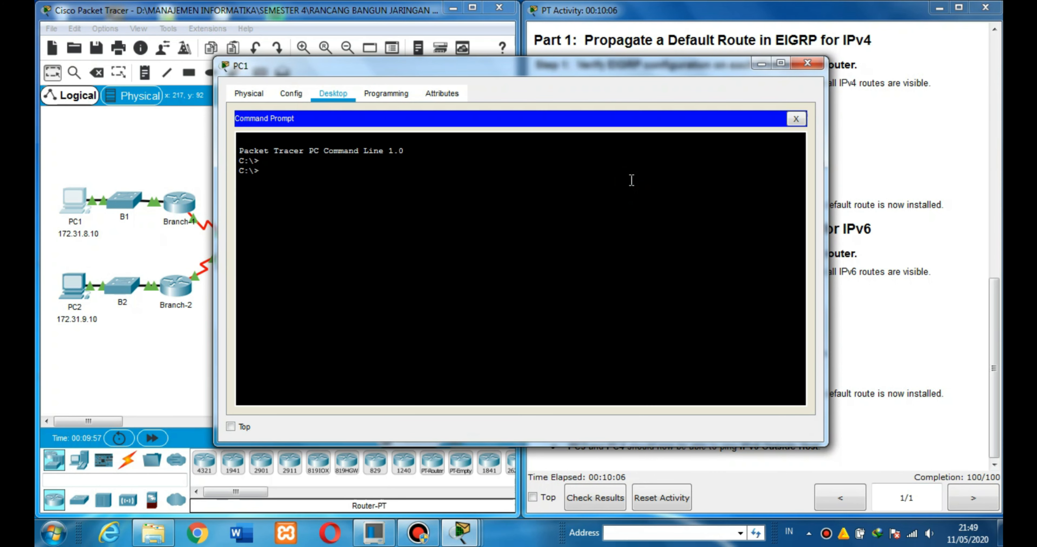
Ping the IPv4 Outside Host at 64.100.1.10 from PC1 and close the PC1 window.
text(ping 64.100.1.10)
key(Return)
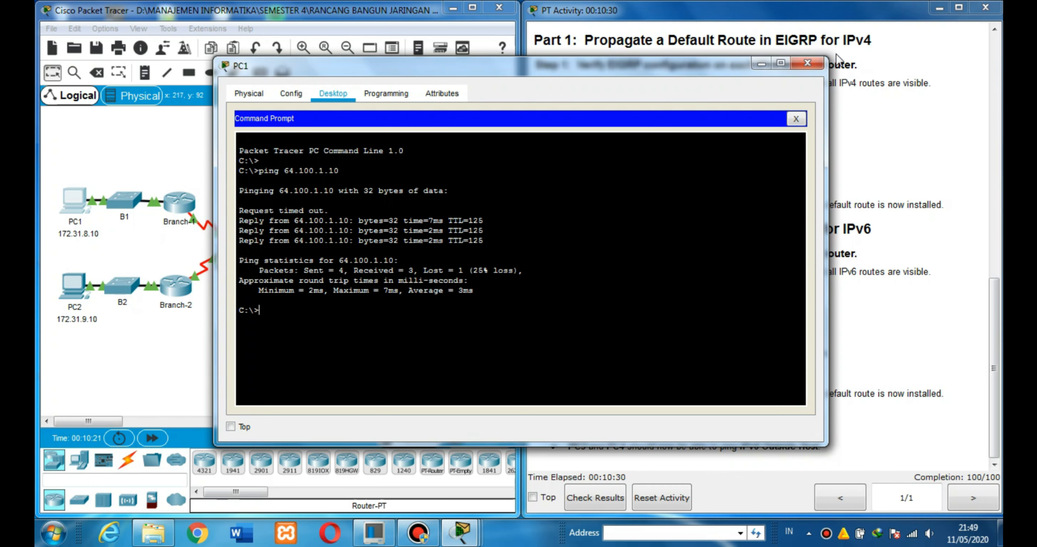
click(807, 60)
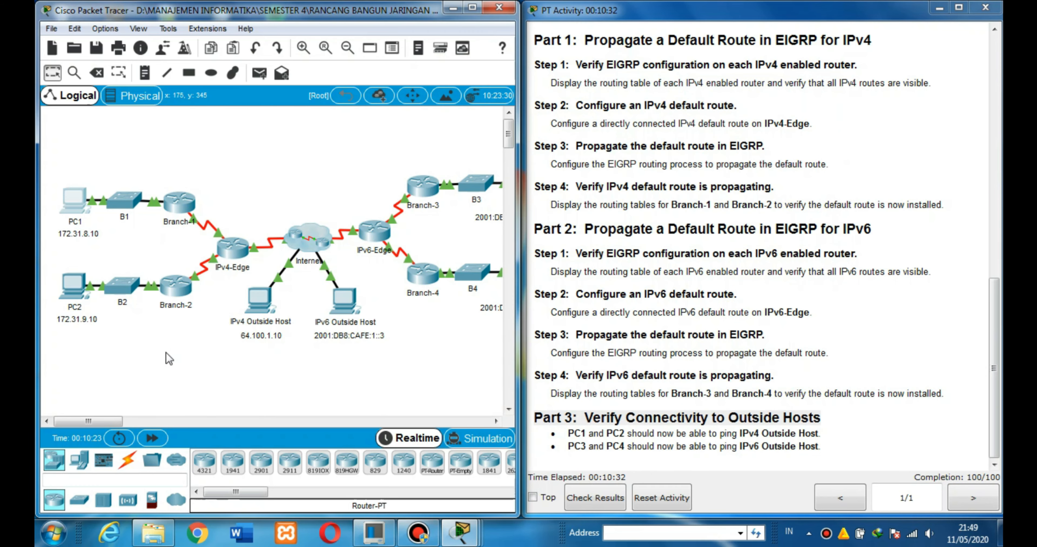
Ping the IPv4 Outside Host at 64.100.1.10 from PC2's command prompt and close the PC2 window.
click(75, 294)
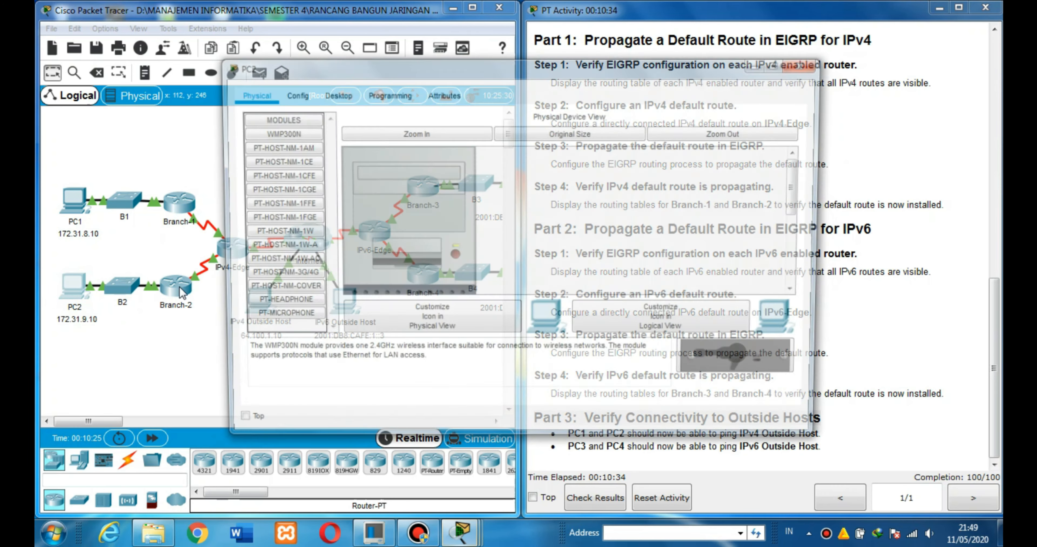
click(330, 95)
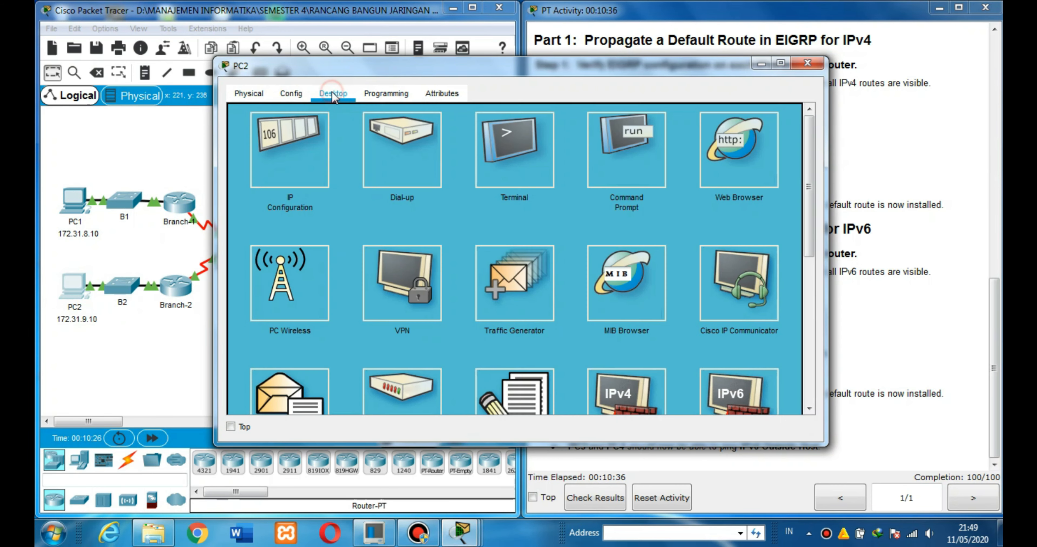
click(622, 155)
key(Return)
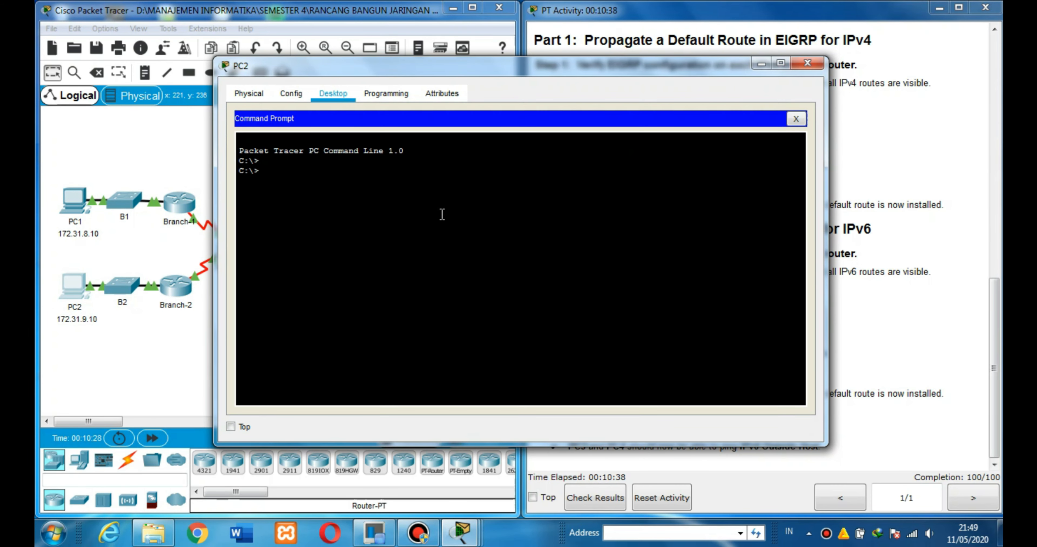
text(ping 64.100.1.10)
key(Return)
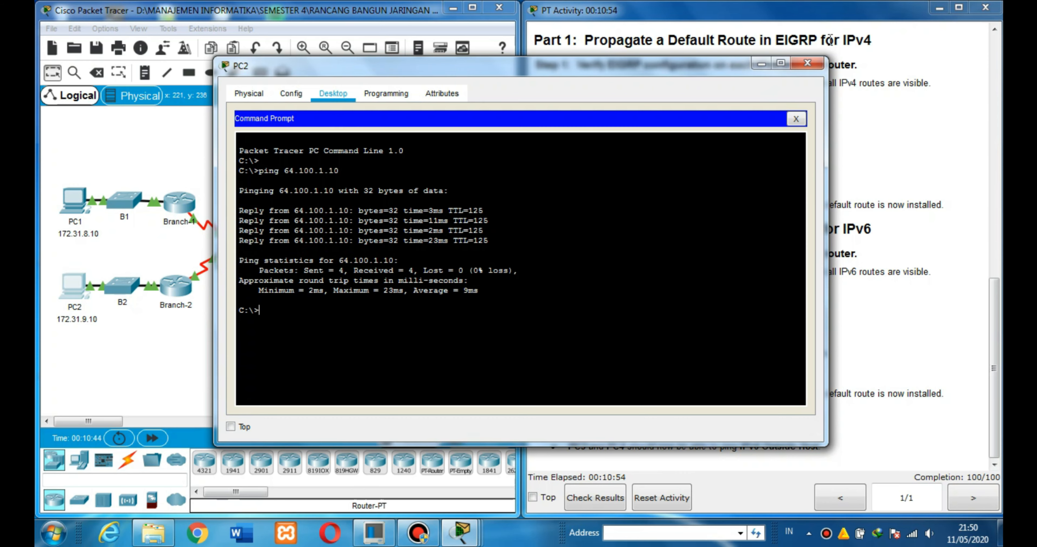
click(807, 64)
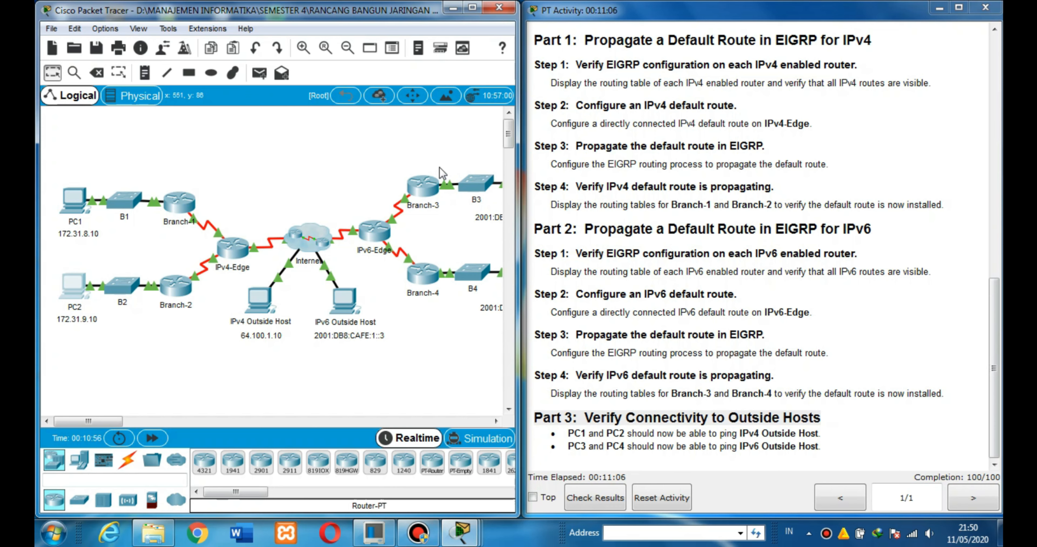
Open the command prompt of PC3 in the IPv6 part of the topology.
click(113, 422)
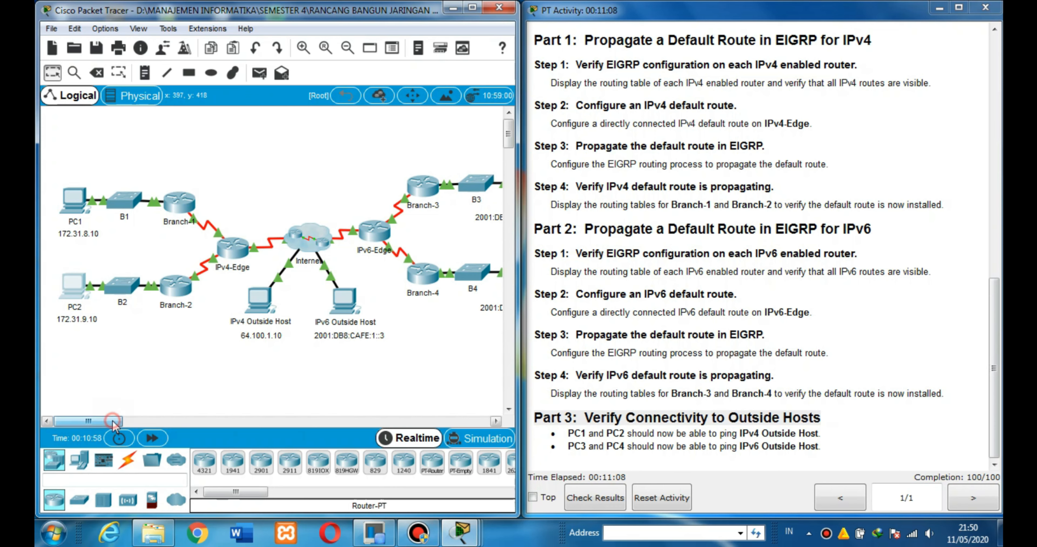
drag(112, 422, 149, 422)
click(301, 189)
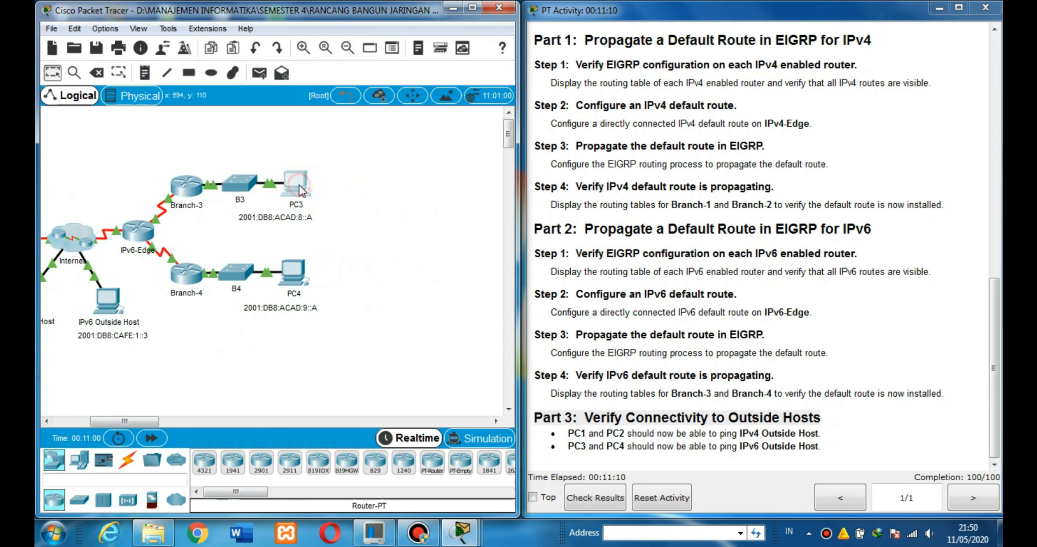
click(338, 95)
click(607, 169)
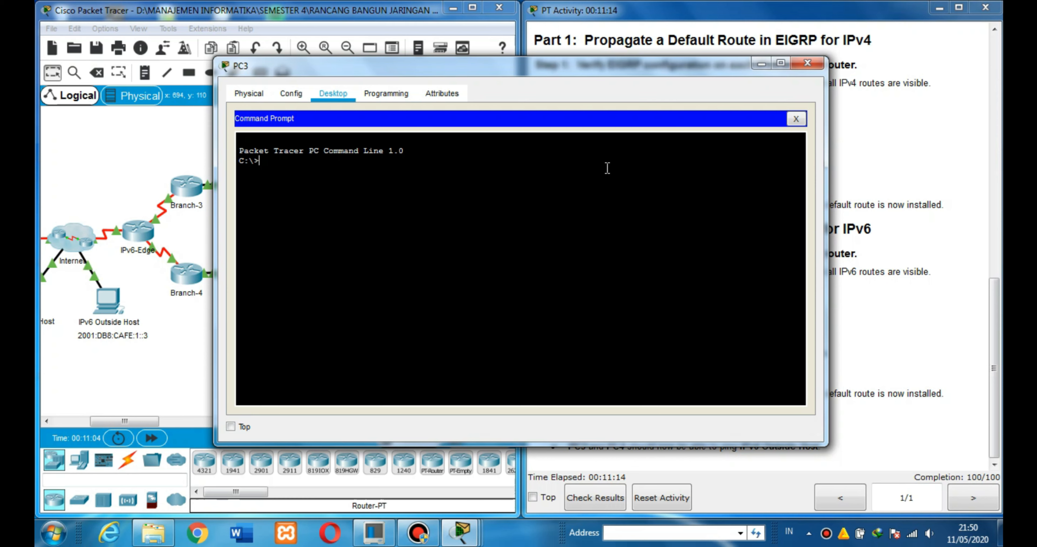
Ping the IPv6 Outside Host at 2001:db8:cafe:1::3 from PC3 and close the PC3 window.
text(ping 2001:db8:cafe)
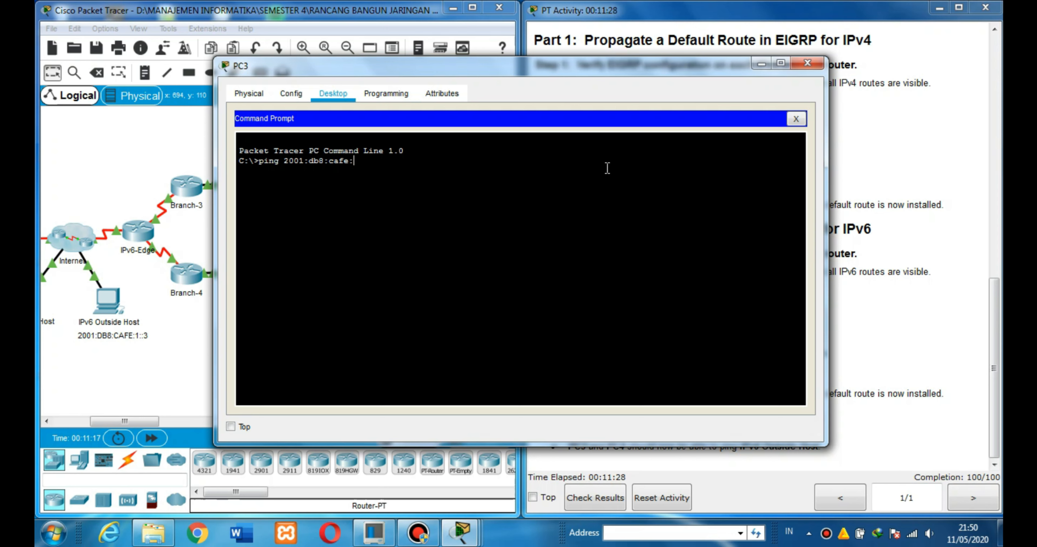
text(:1::3)
key(Return)
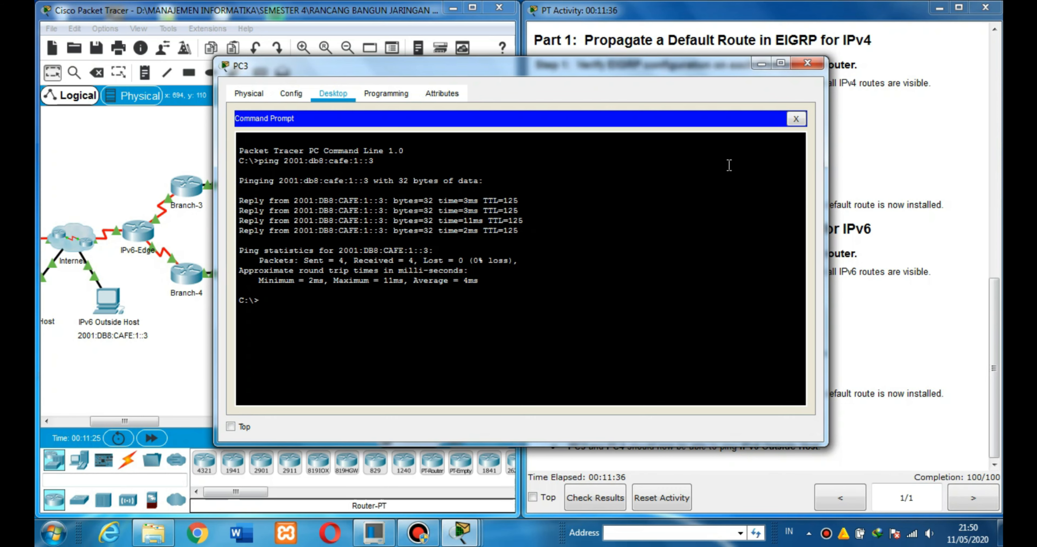
click(808, 65)
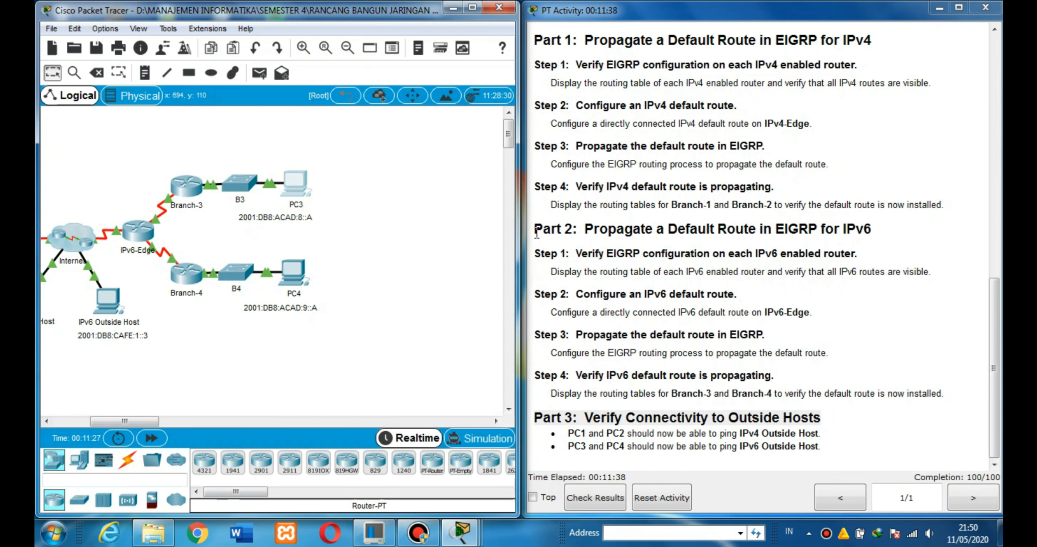
Open the command prompt of PC4 behind the B4 switch.
click(295, 275)
click(333, 94)
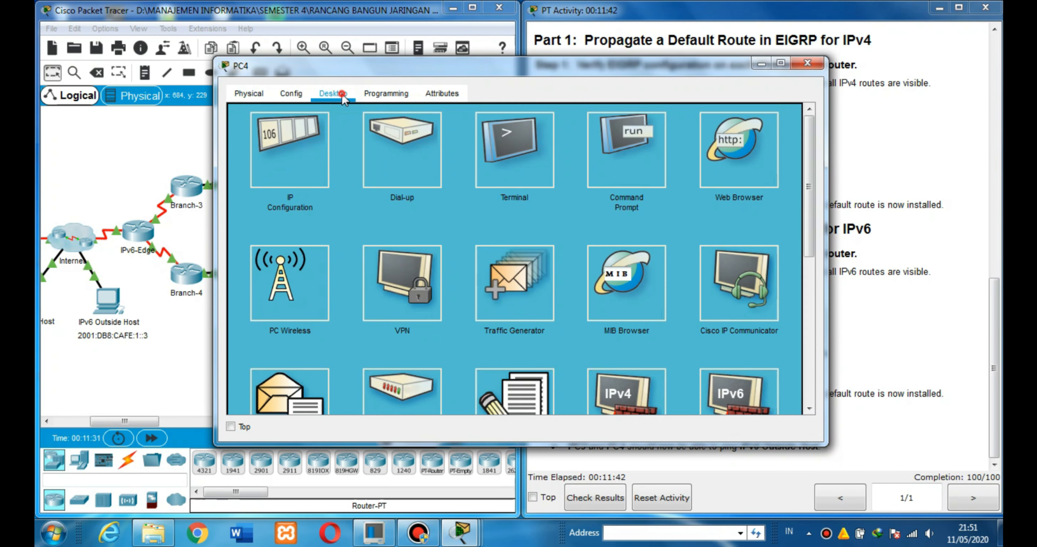
click(656, 172)
key(Return)
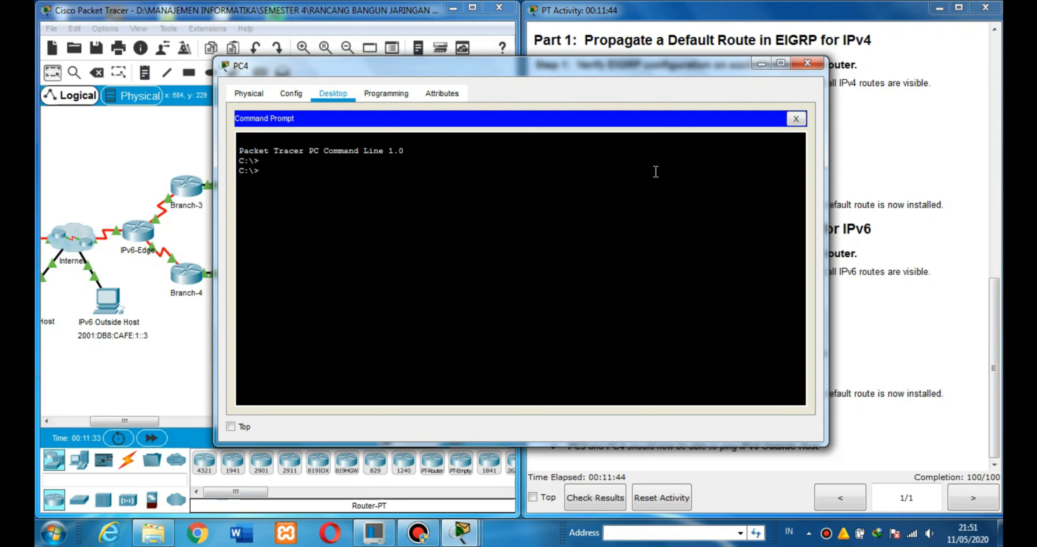
Ping the IPv6 Outside Host at 2001:db8:cafe:1::3 from PC4 and close the PC4 window.
text(ping 2001:db8:)
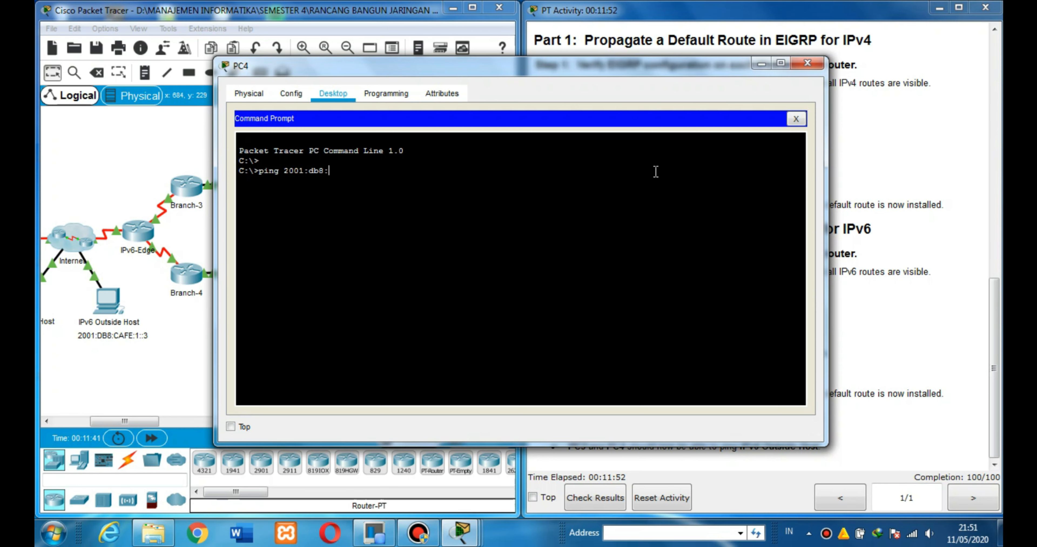
text(cafe:1::3)
key(Return)
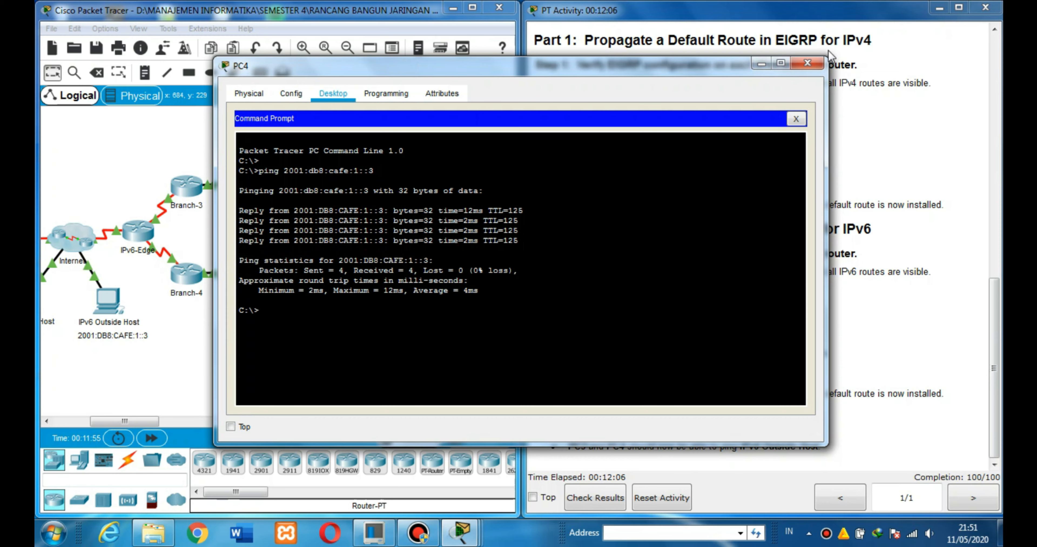
click(808, 63)
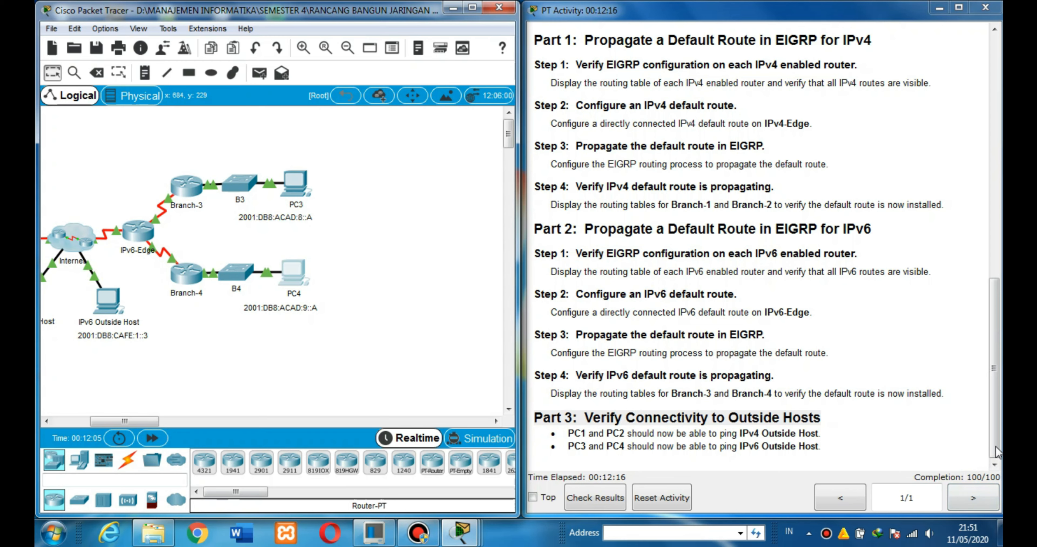
Return to the addressing table at the beginning of the activity instructions.
click(922, 445)
drag(992, 438, 1000, 199)
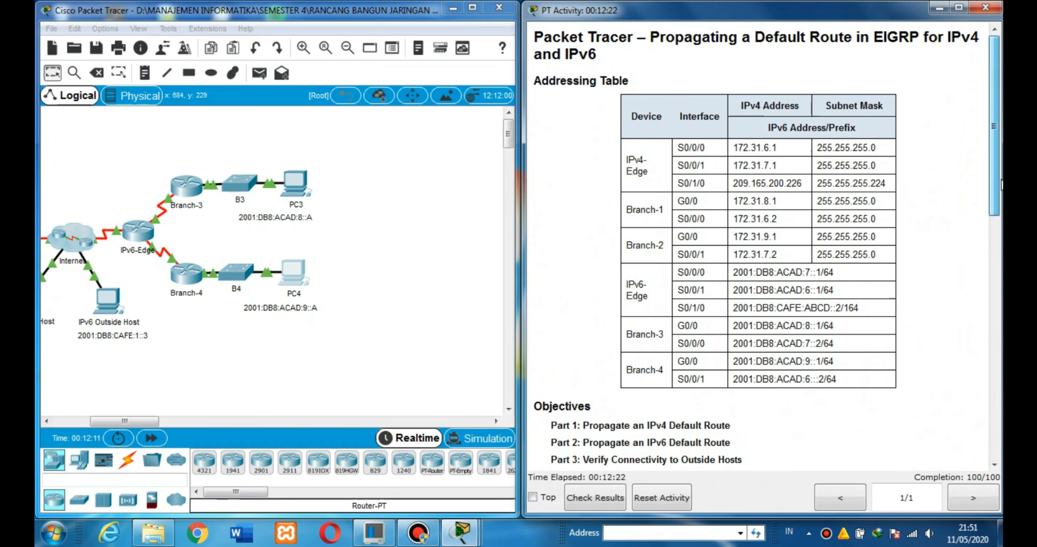